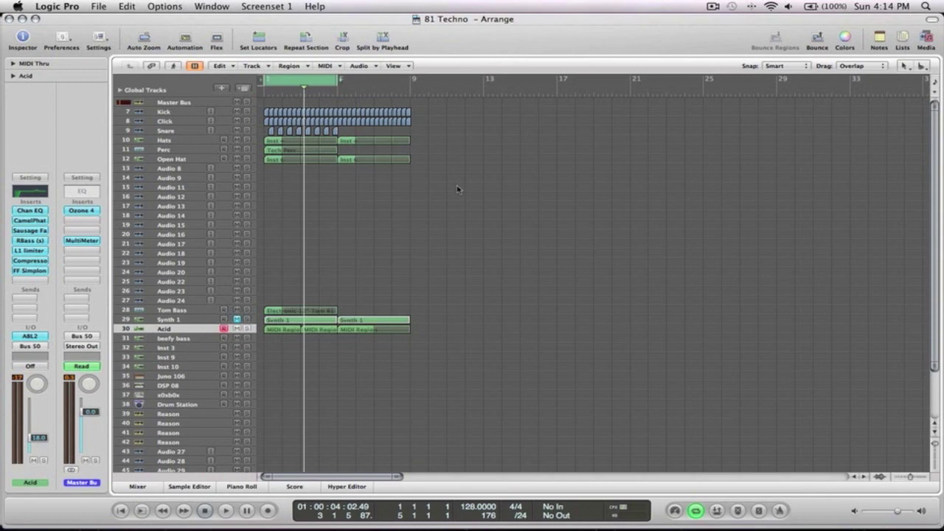
Step: Play back the current loop and move the cycle range to bars 5–9
drag(448, 362, 305, 88)
ctrl+alt+click(485, 189)
key(space)
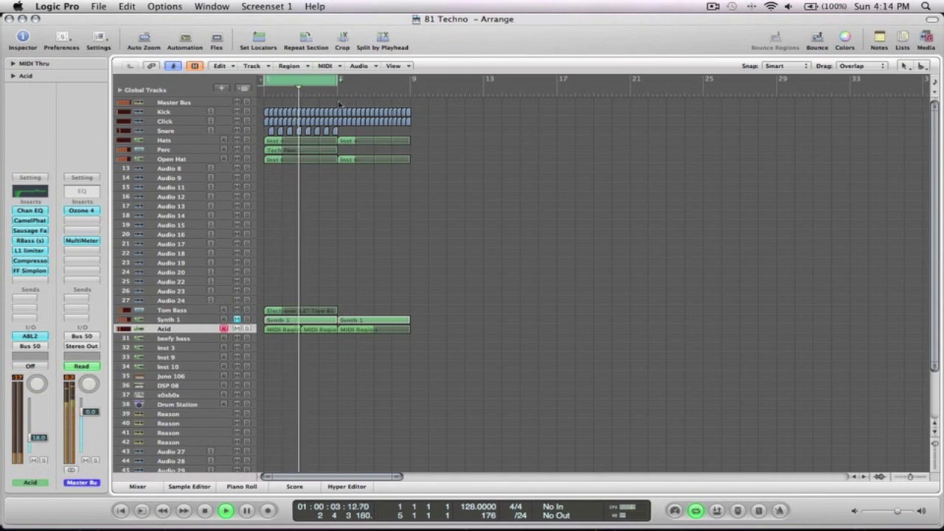
drag(301, 80, 373, 85)
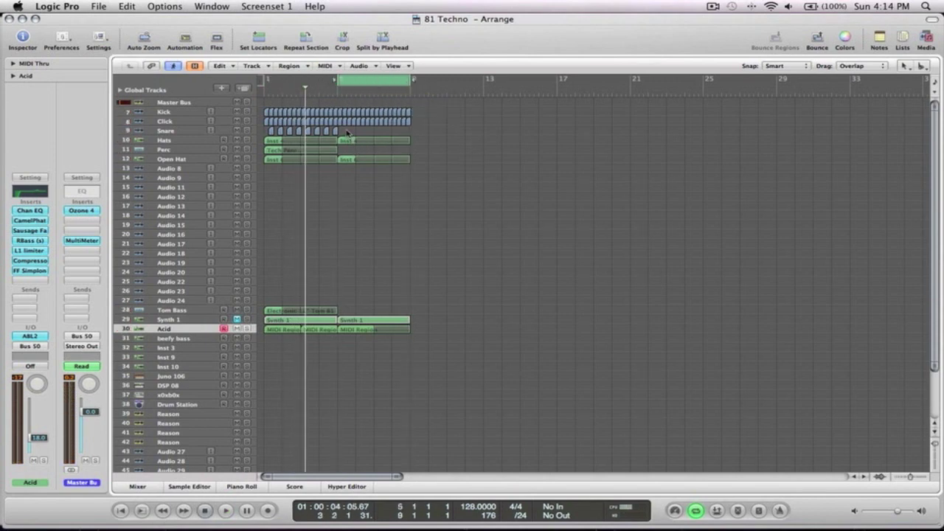
Step: Mute the Hats and Open Hat regions starting at bar 5 and play the looped section without them
drag(347, 132, 348, 169)
key(m)
click(463, 196)
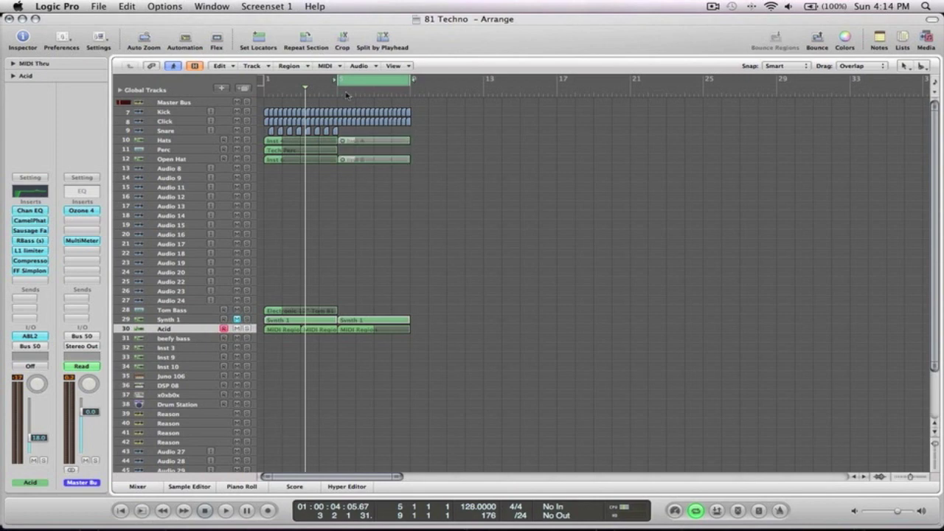
key(space)
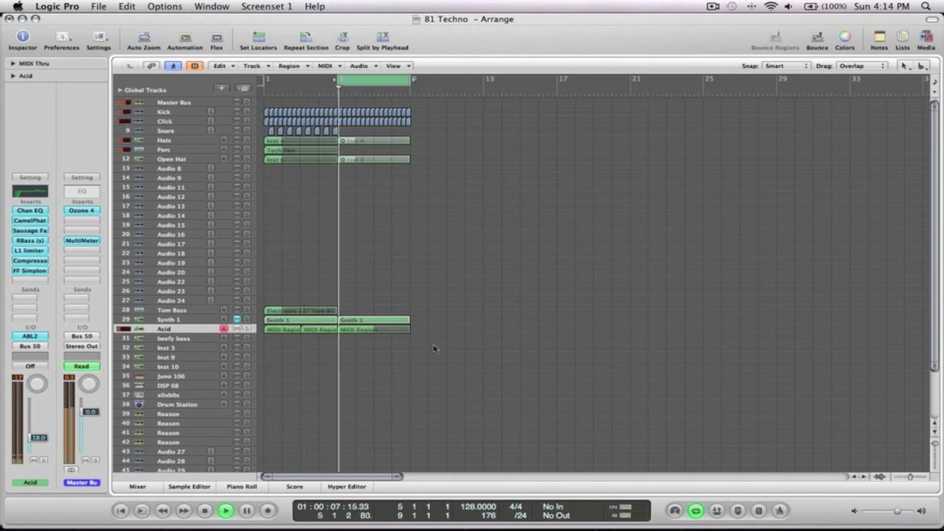
drag(450, 341, 240, 82)
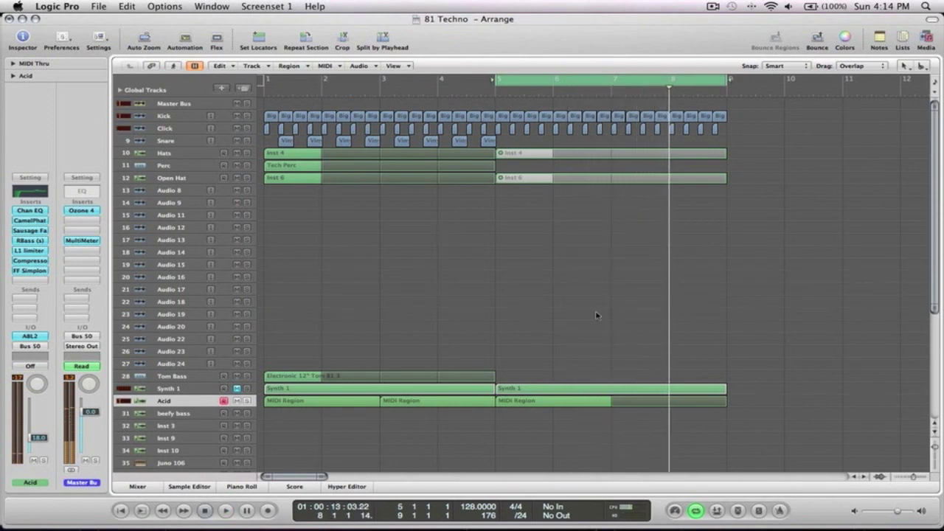
Step: Unmute the Hats and Open Hat regions starting at bar 5 and open both in the Piano Roll
drag(528, 206, 510, 125)
click(543, 215)
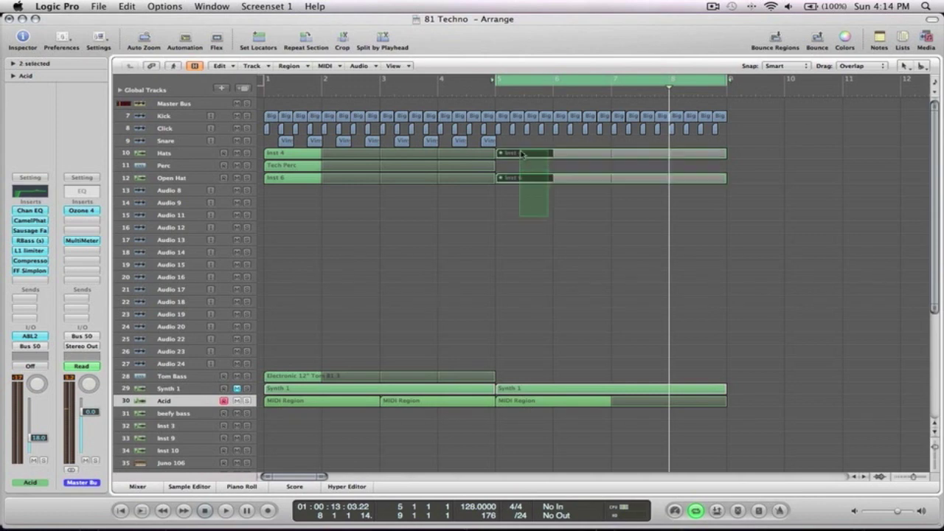
click(514, 153)
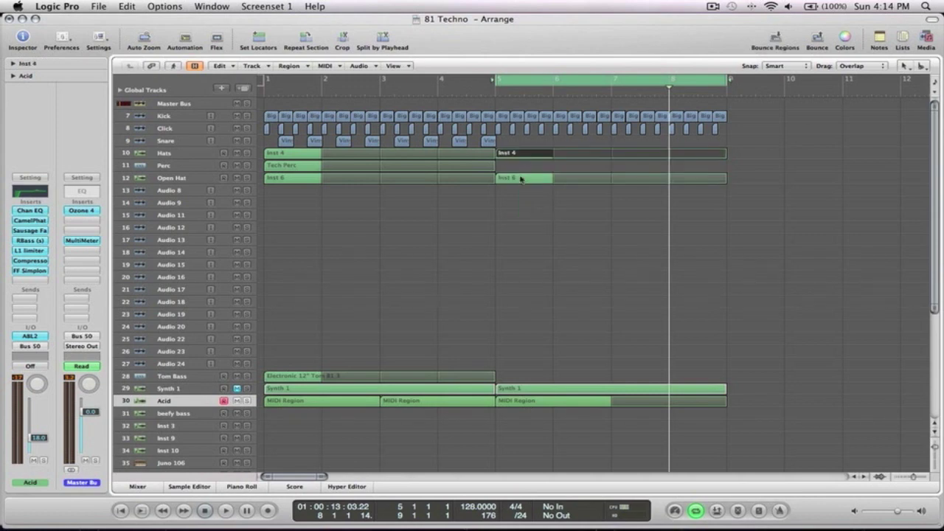
shift+click(521, 177)
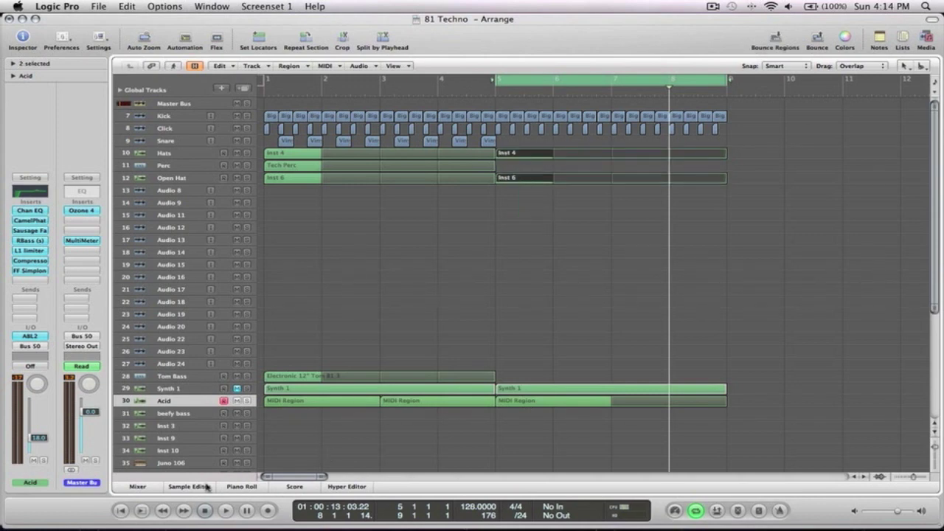
click(252, 488)
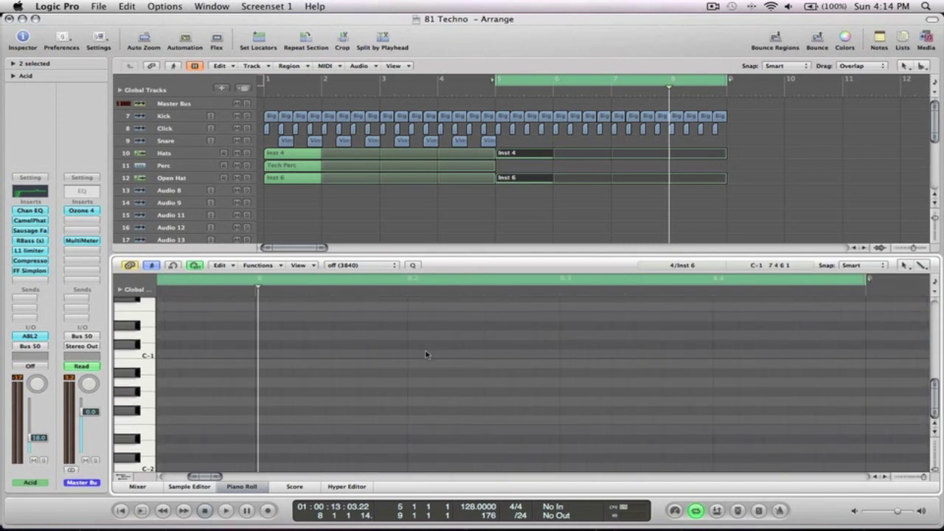
Step: Set the grid division to /16 and zoom the Piano Roll in on the hat notes of bar 5
scroll(426, 355, up, 5)
scroll(424, 355, left, 5)
scroll(425, 356, left, 3)
scroll(425, 356, down, 10)
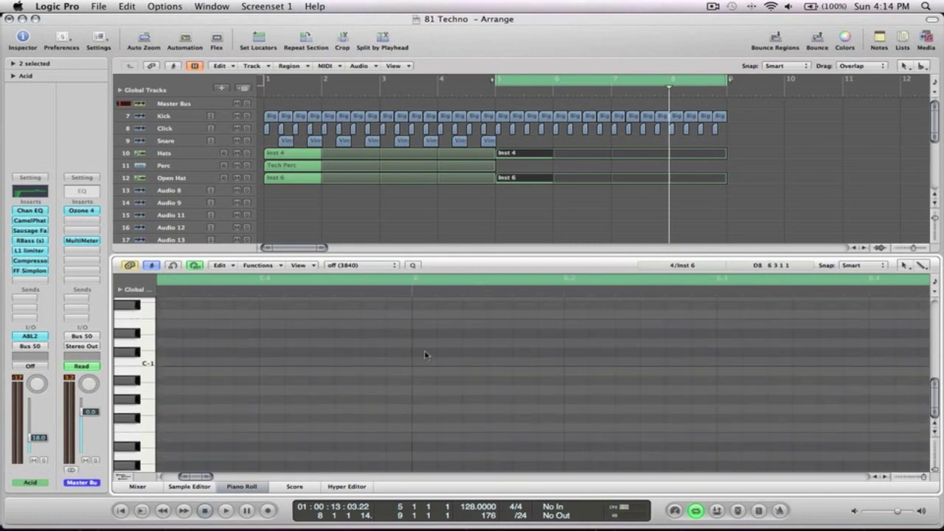
scroll(428, 354, left, 8)
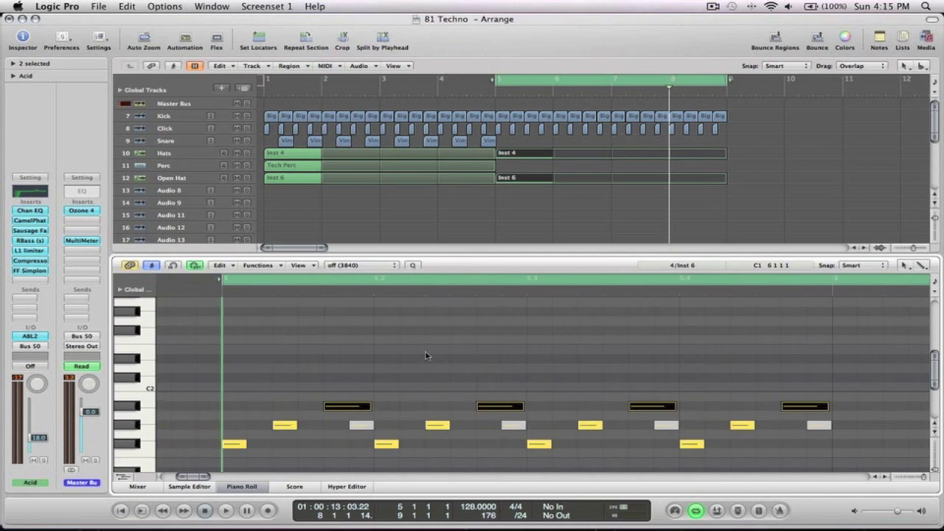
scroll(430, 354, down, 3)
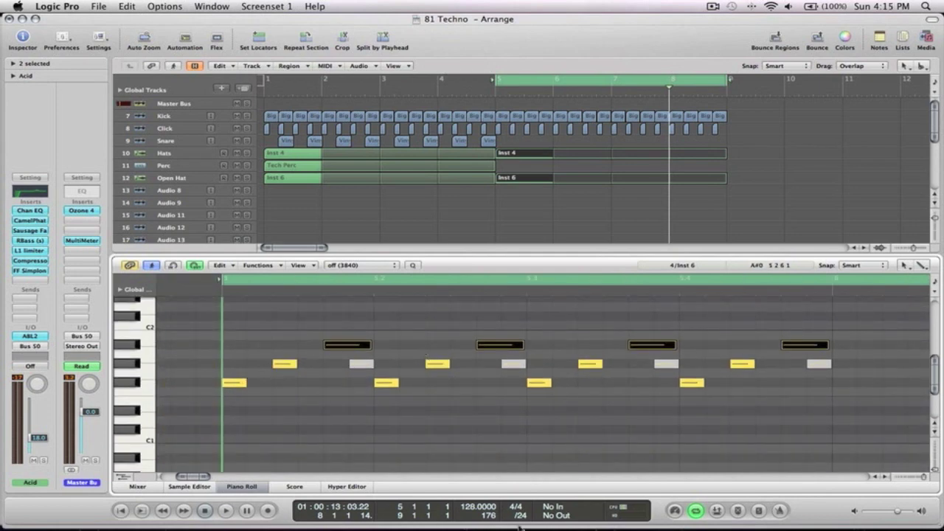
drag(521, 515, 520, 523)
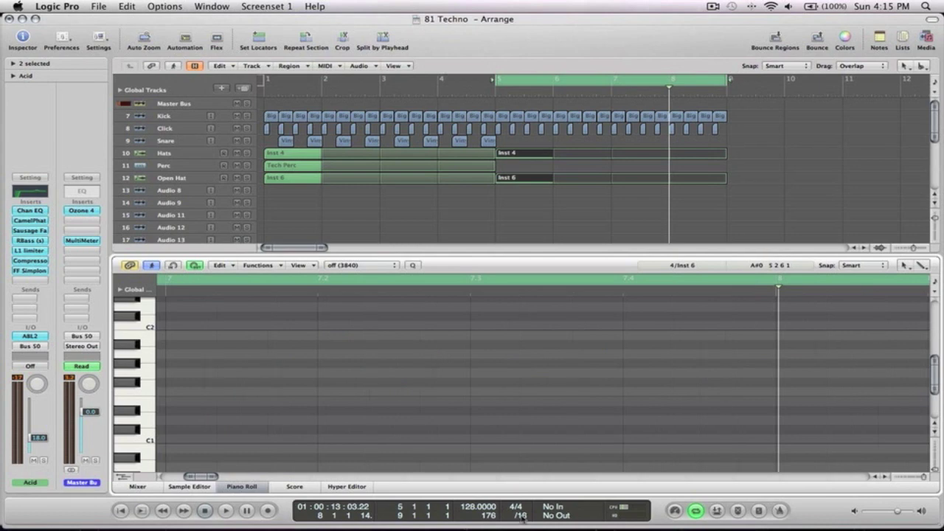
ctrl+alt+click(506, 403)
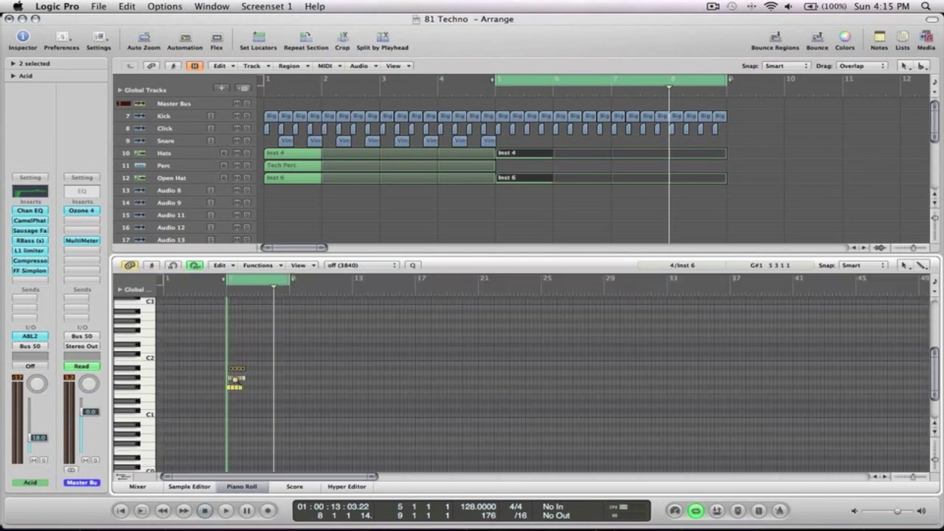
key(z)
drag(585, 402, 389, 318)
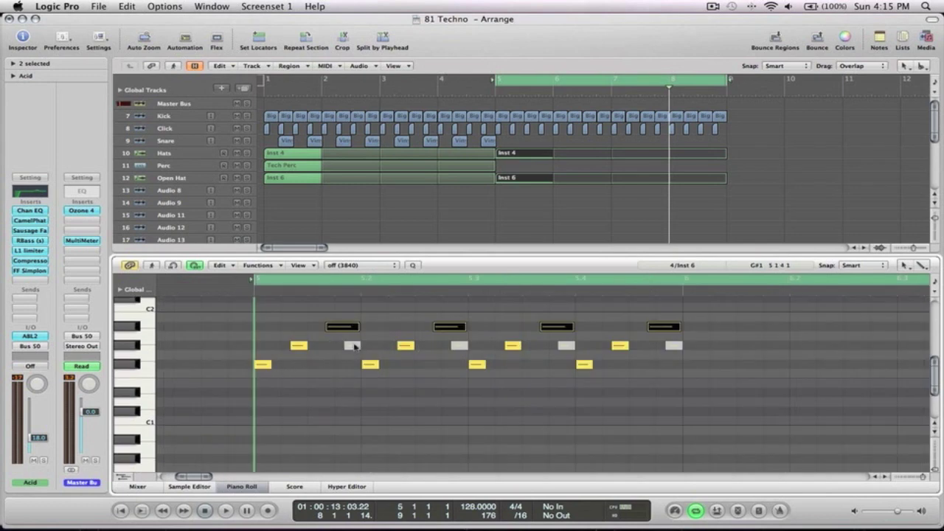
Step: Delete the four grey G#1 notes on the last sixteenth of each beat in bar 5
click(354, 346)
key(BackSpace)
click(459, 347)
key(BackSpace)
click(565, 346)
click(673, 346)
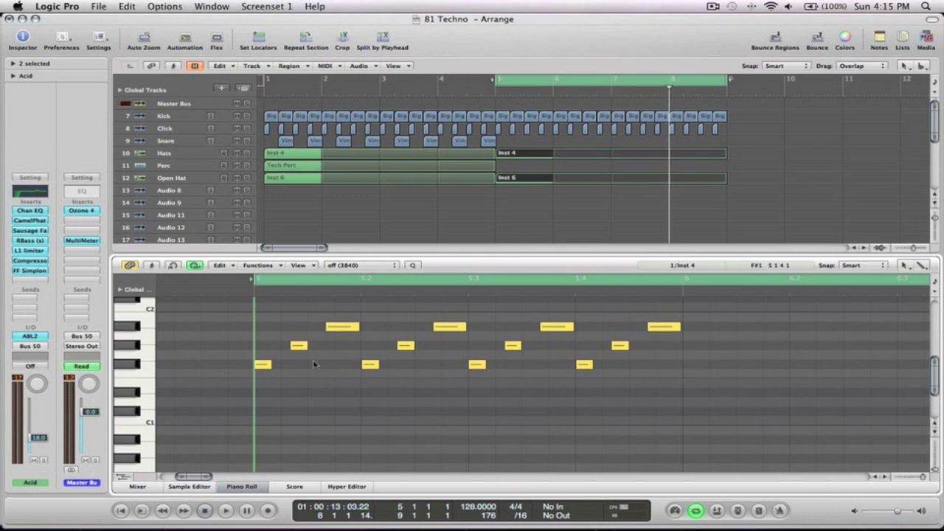
Step: Play the edited hat pattern, close the Piano Roll and deselect the regions
key(space)
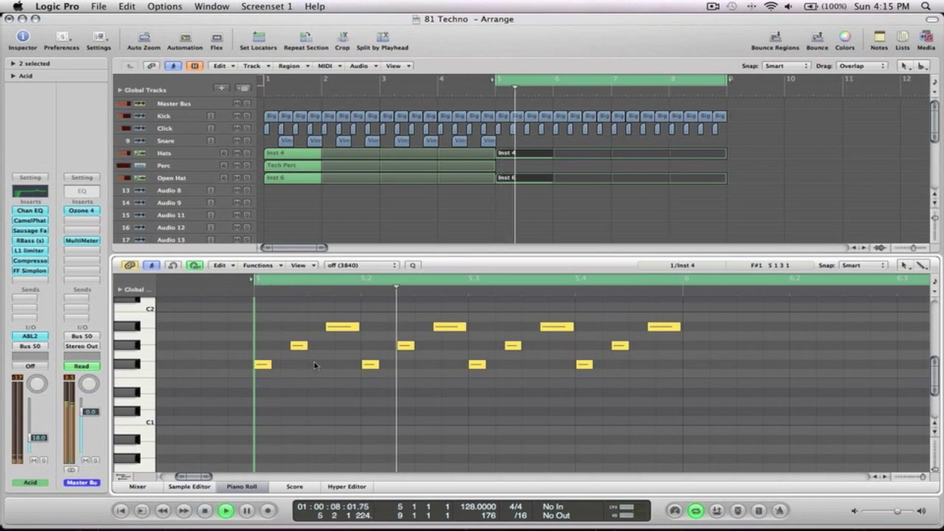
click(240, 487)
click(764, 213)
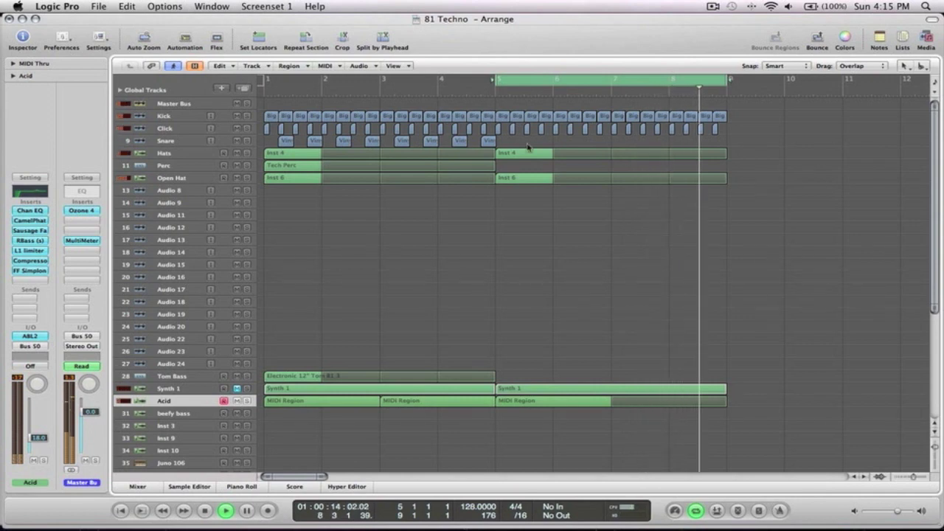
Step: Extend the cycle range back to bar 1, shorten it to bars 1–5 and stop playback
drag(497, 80, 274, 93)
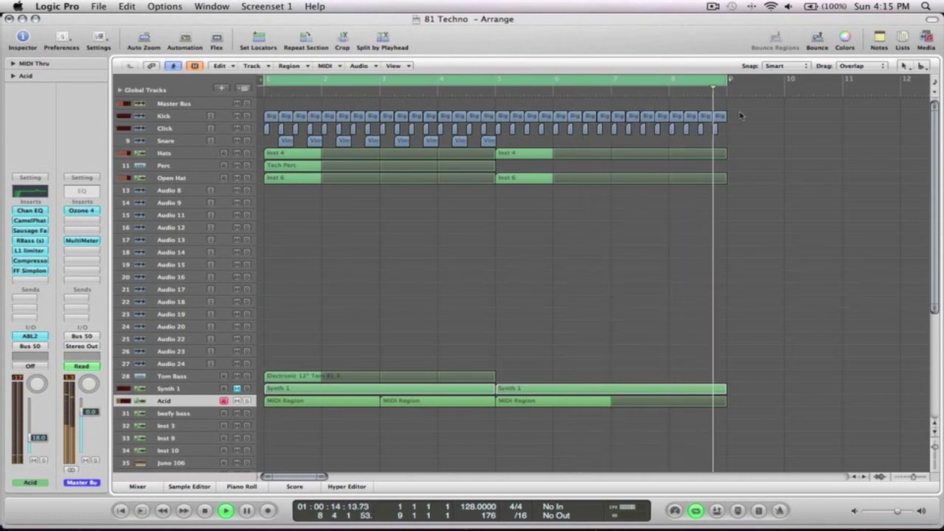
drag(727, 79, 495, 79)
key(space)
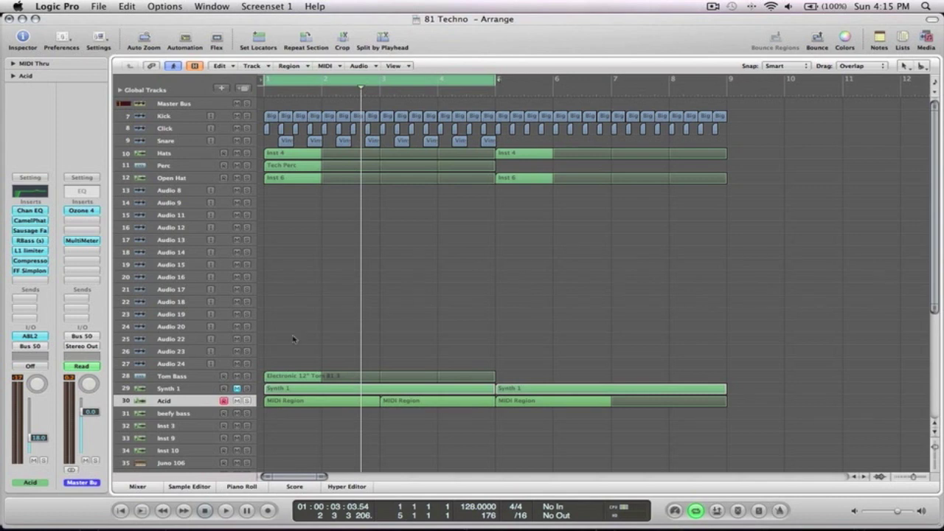
Step: Move the Inst 3 track directly above Tom Bass and rename it "Synth Ac"
click(181, 415)
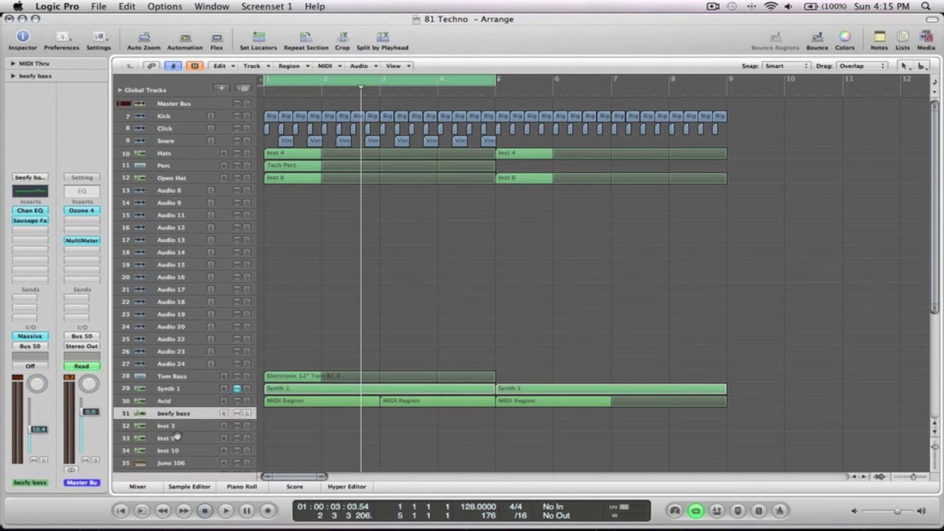
click(177, 426)
drag(141, 428, 167, 376)
double_click(168, 376)
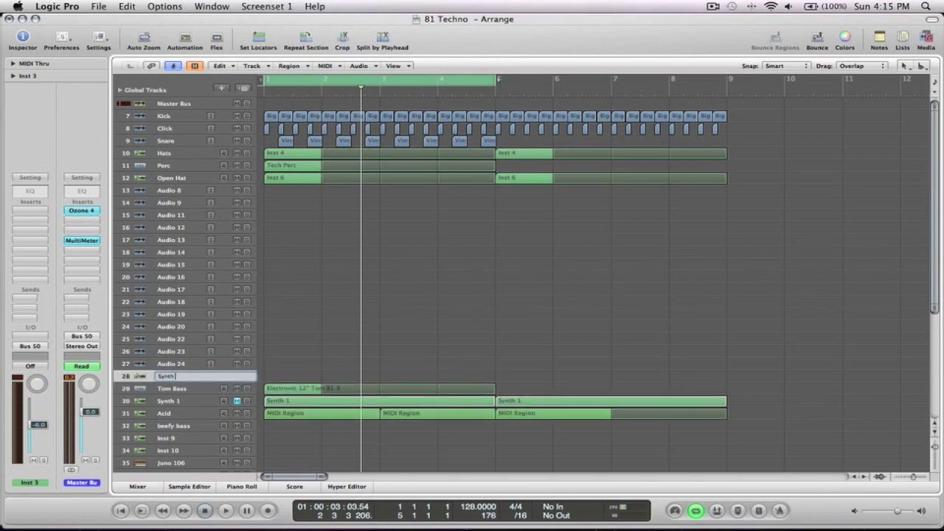
text(Synth Ac)
key(Return)
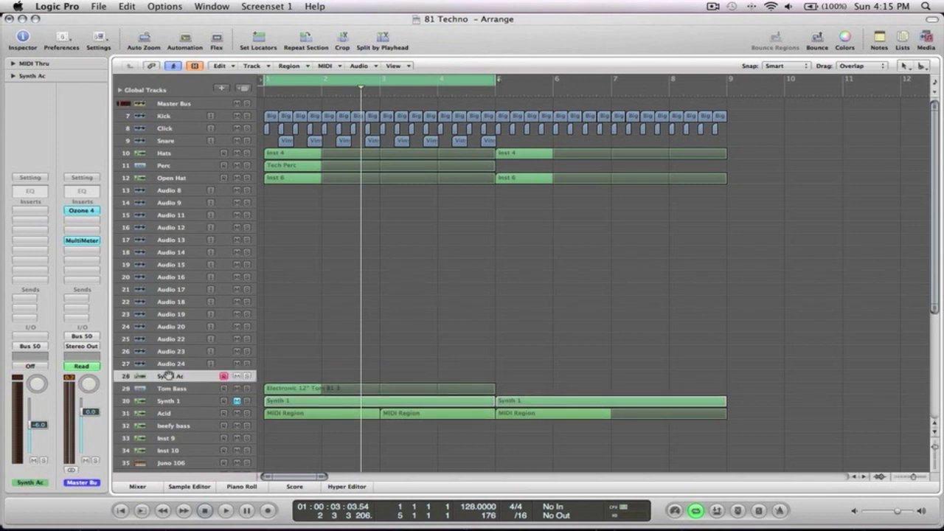
Step: Load the LennarDigital Sylenth1 instrument on the Synth Ac track and initialise its preset
click(34, 338)
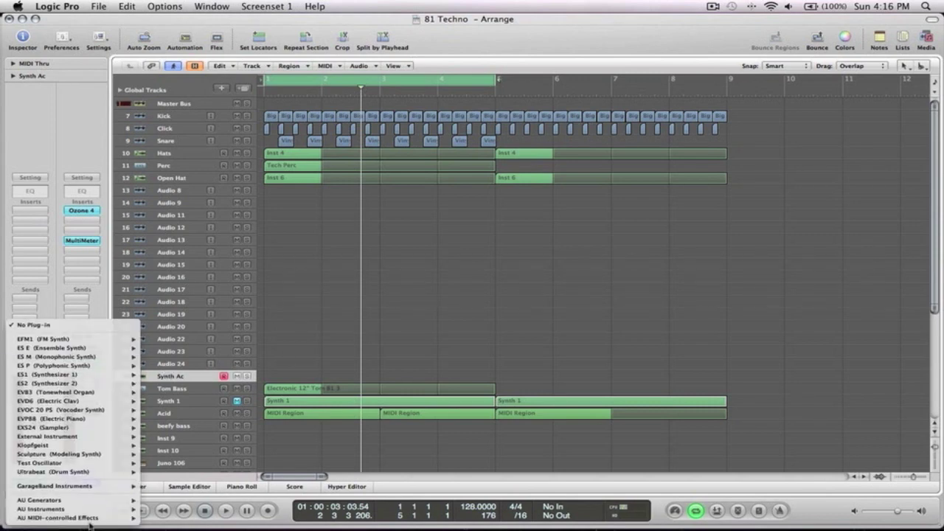
mouse_move(84, 511)
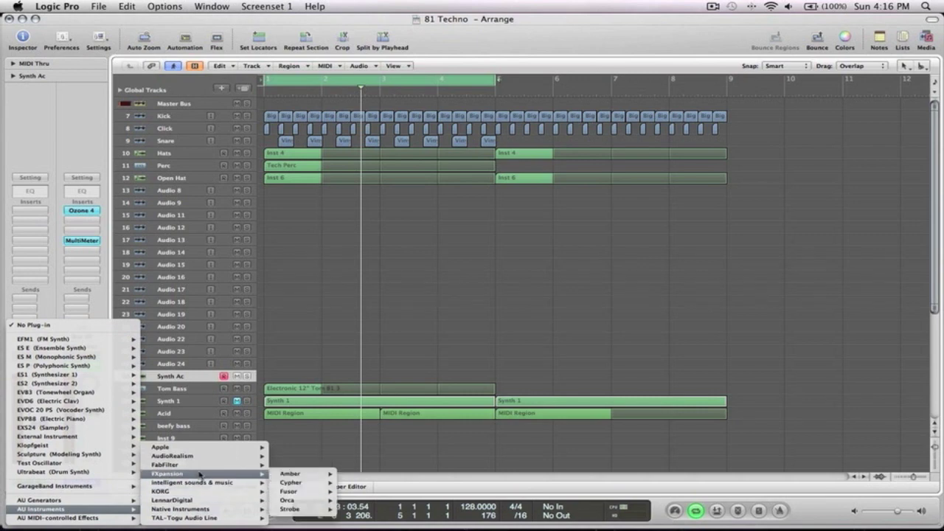
mouse_move(177, 500)
mouse_move(295, 500)
click(351, 502)
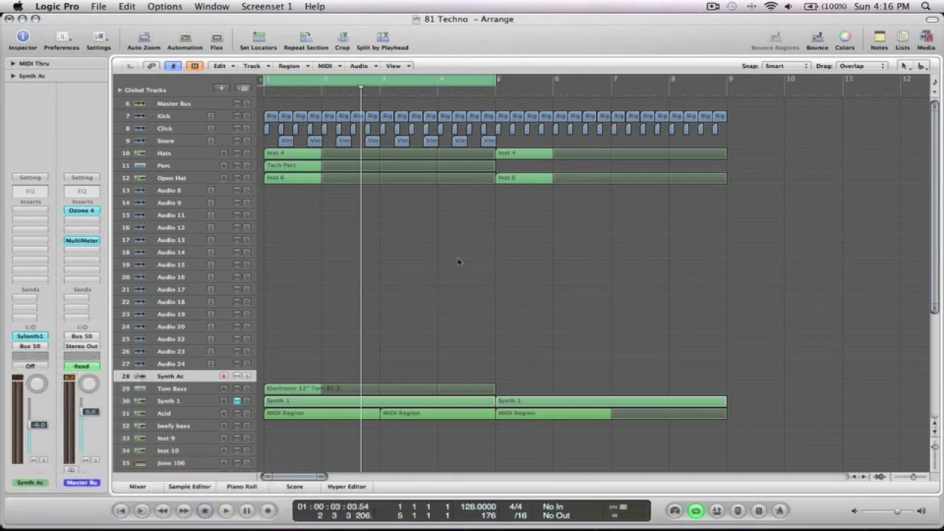
drag(347, 49, 638, 11)
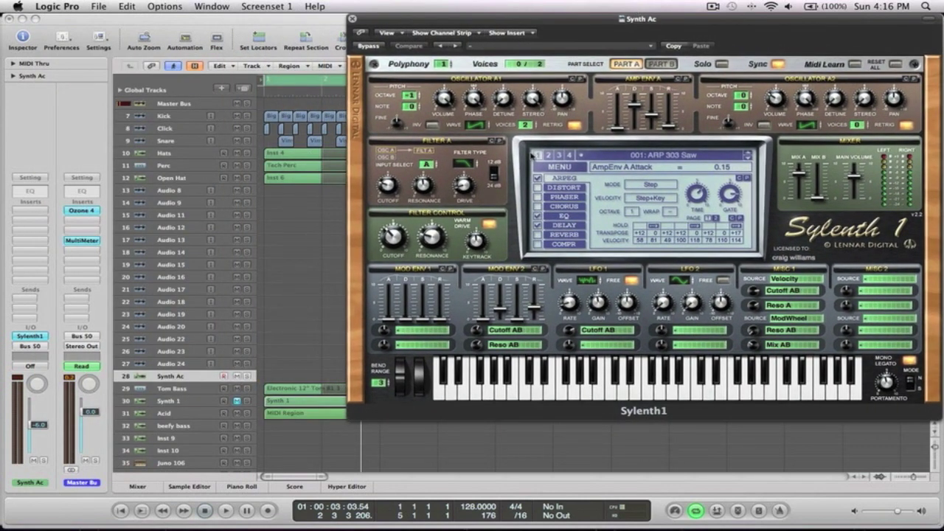
click(557, 167)
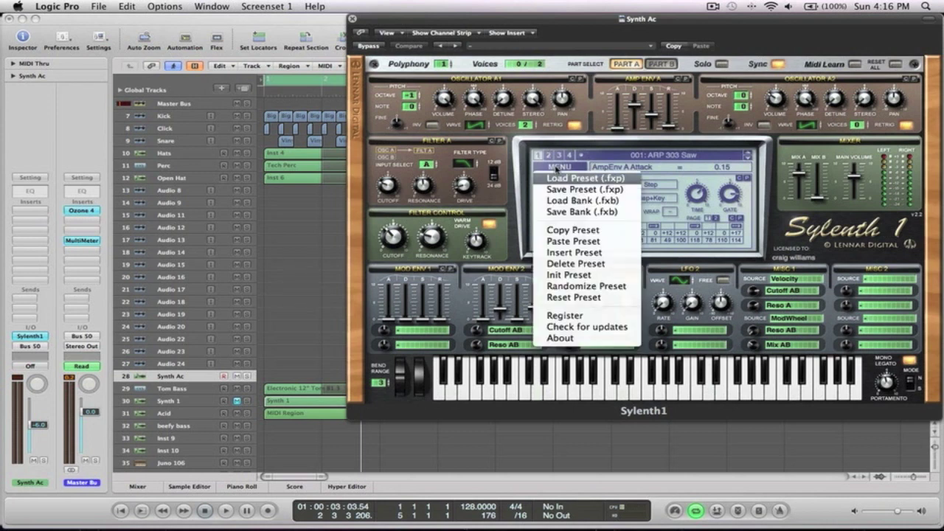
click(583, 275)
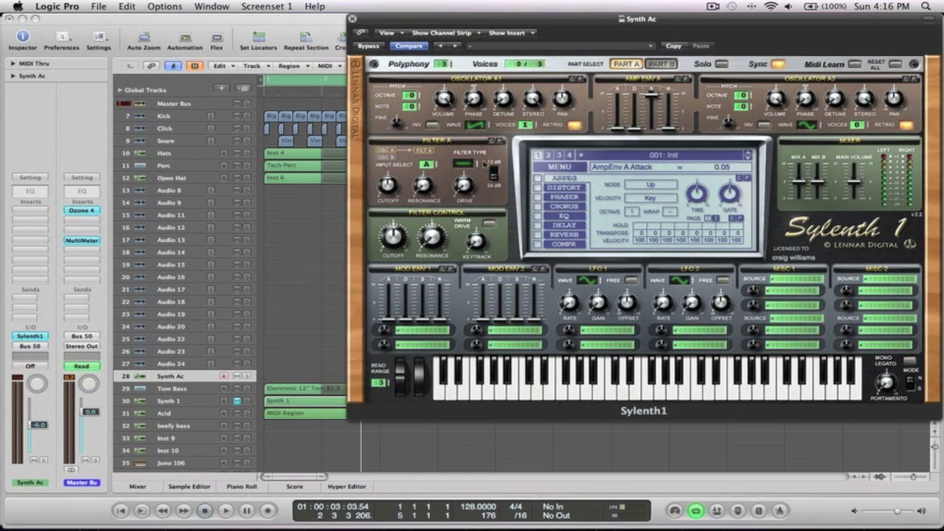
Step: Enable the on-screen musical keyboard and audition the initialised sound with several notes
key(Caps_Lock)
key(g)
key(t)
key(g)
key(t)
key(y)
key(z)
key(z)
key(y)
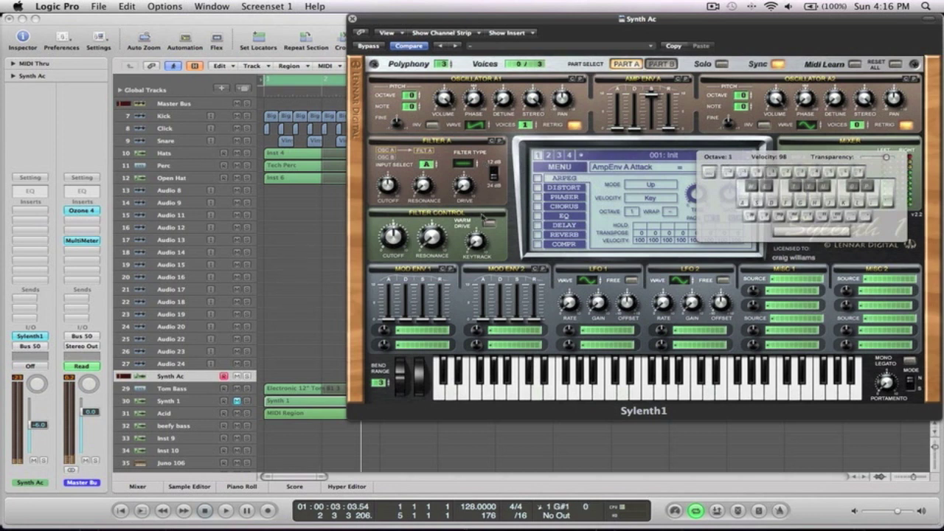
Step: Move the on-screen keyboard clear of the synth, set the Amp Env A attack to 5.97 and audition it
drag(783, 157, 112, 54)
drag(622, 130, 619, 109)
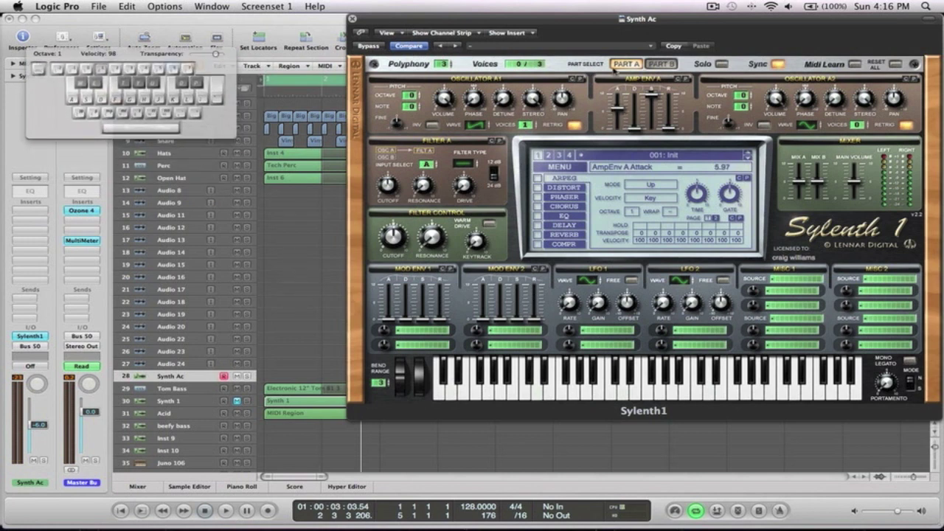
key(y)
Step: Turn off Retrig on oscillators A1 and A2
click(810, 123)
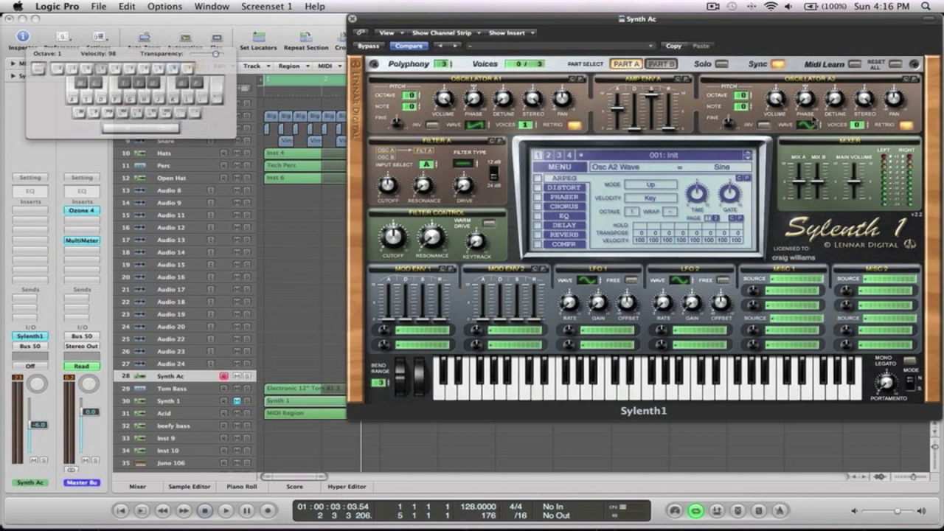
click(907, 126)
click(574, 125)
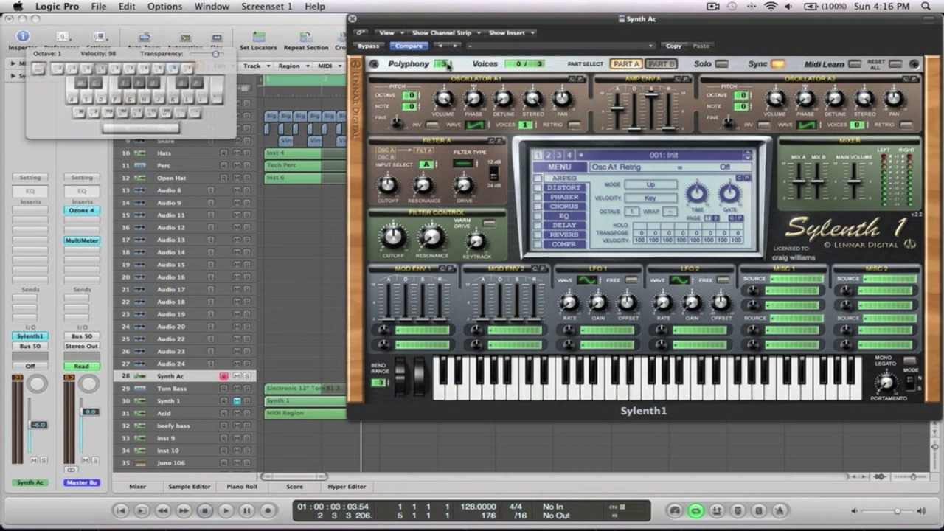
Step: Set oscillators A1 and A2 to 4 voices each, pan A1 to -10.00 and A2 to the opposite side
click(527, 125)
click(858, 125)
drag(893, 98, 879, 3)
drag(562, 101, 567, 249)
key(y)
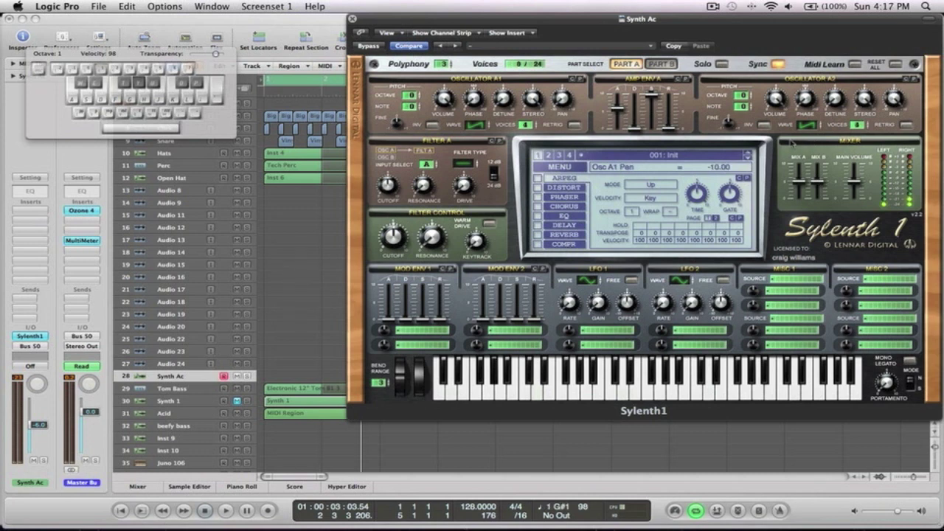
Step: Audition the sound and set oscillator A1's detune to 2.81
key(y)
drag(506, 101, 506, 63)
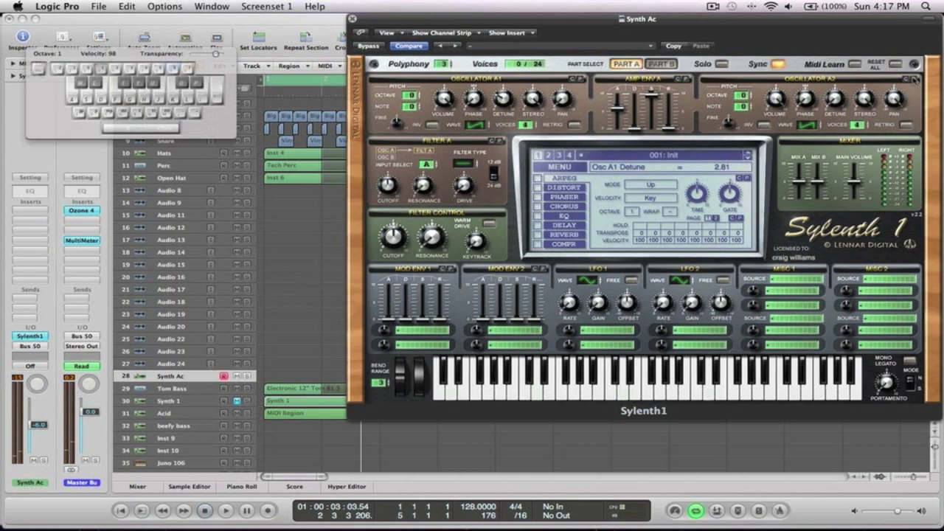
Step: Set oscillator A2's pan to 10.00 and audition the sound with repeated G#1 notes
drag(895, 104, 884, 39)
key(y)
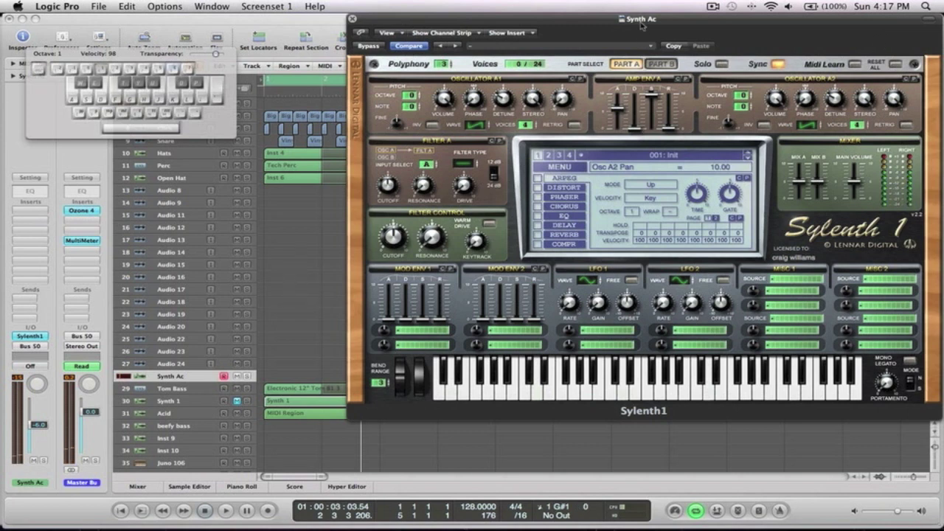
key(y)
key(y)
key(y)
key(y)
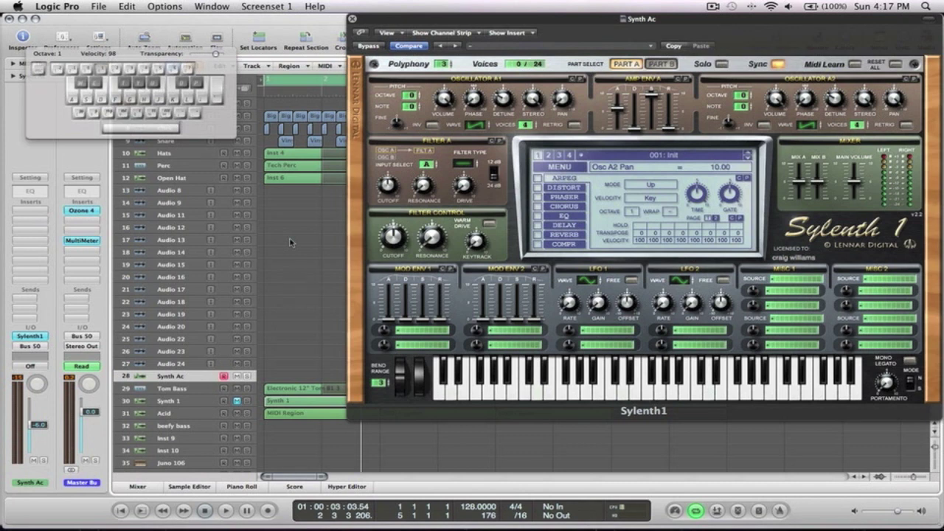
key(super+k)
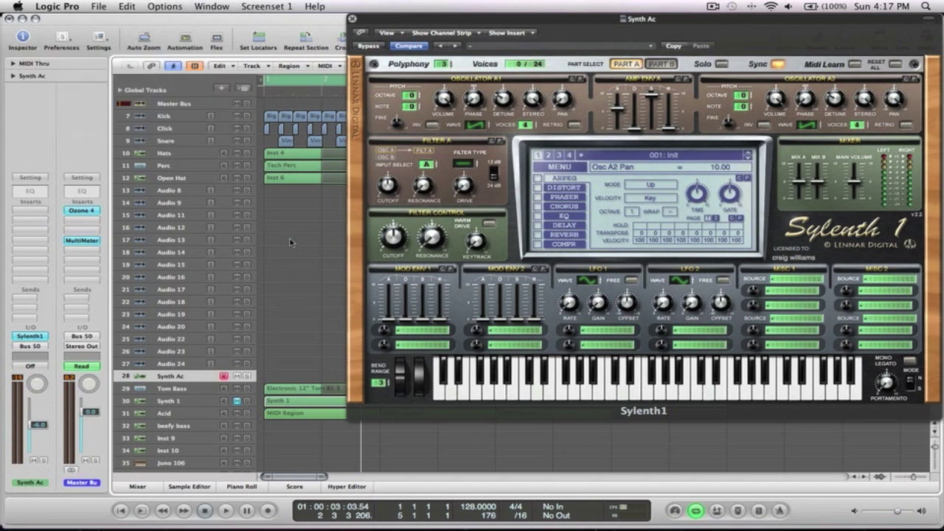
key(y)
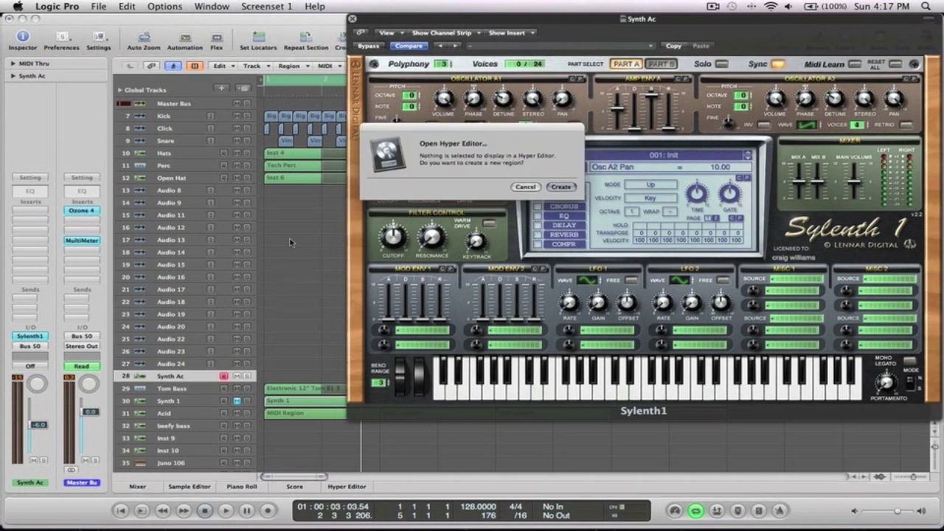
click(525, 187)
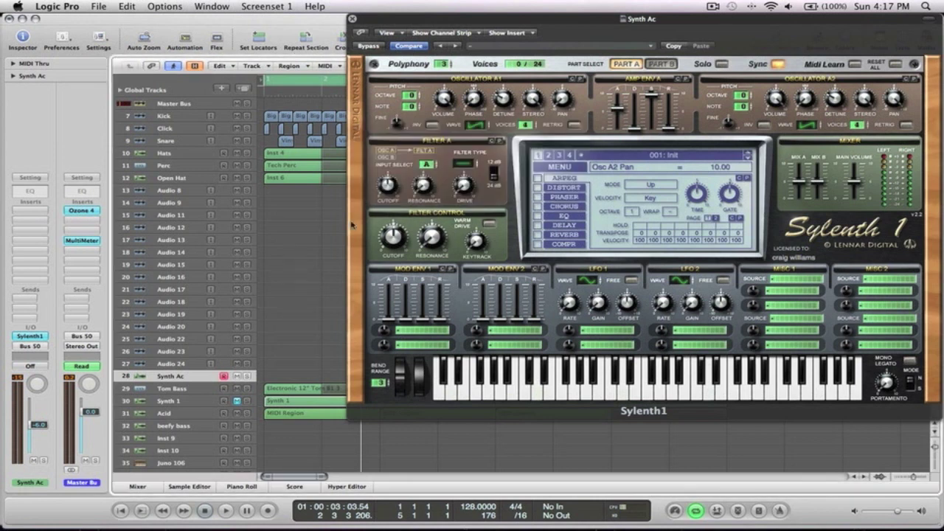
Step: Record a G#1 note onto the Synth Ac track, stop, and put away the synth window and on-screen keyboard
key(r)
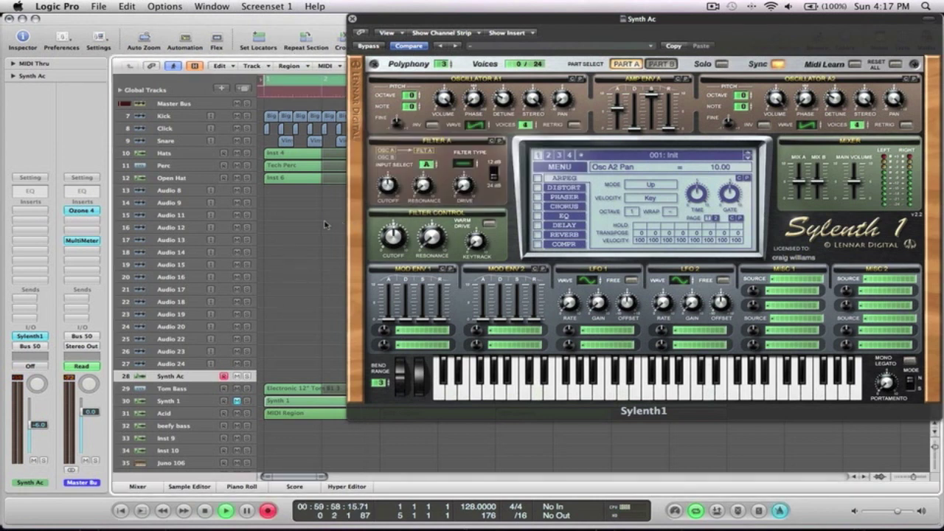
key(Caps_Lock)
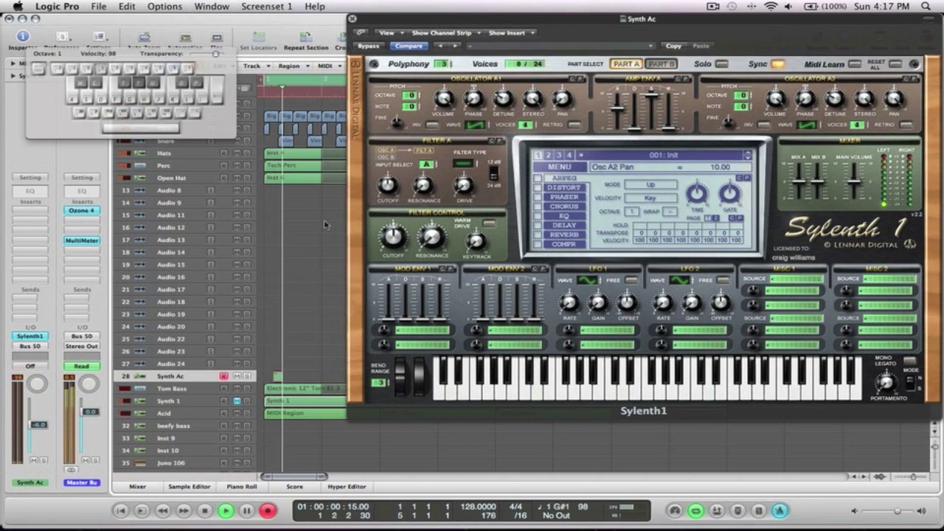
key(space)
click(354, 18)
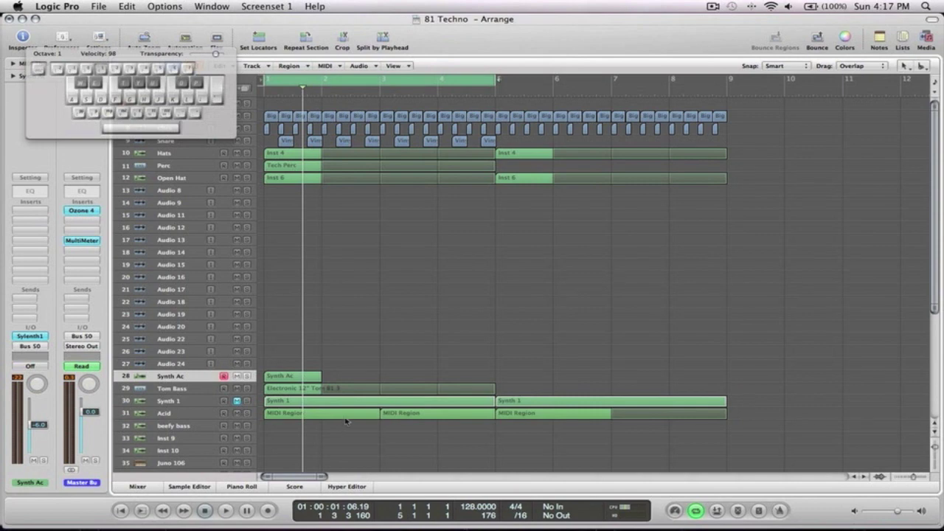
key(Caps_Lock)
Step: In the Synth Ac region, move the recorded note to the start of bar 1, shorten it to about one beat and play it back
drag(360, 443, 263, 109)
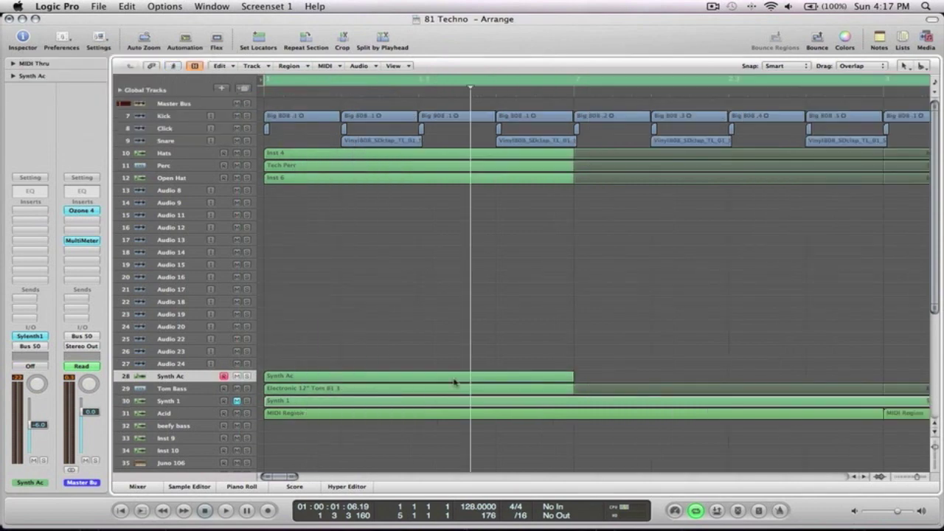
click(182, 379)
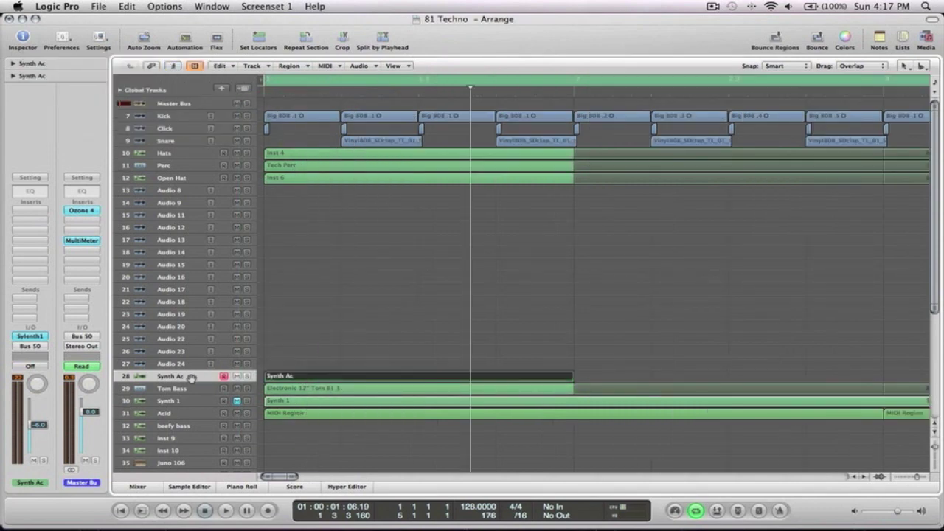
key(ctrl+z)
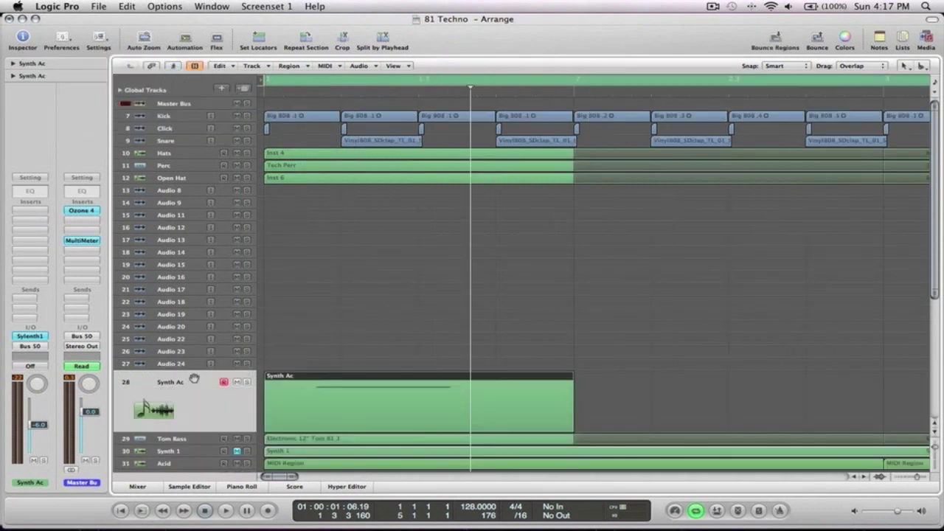
double_click(402, 393)
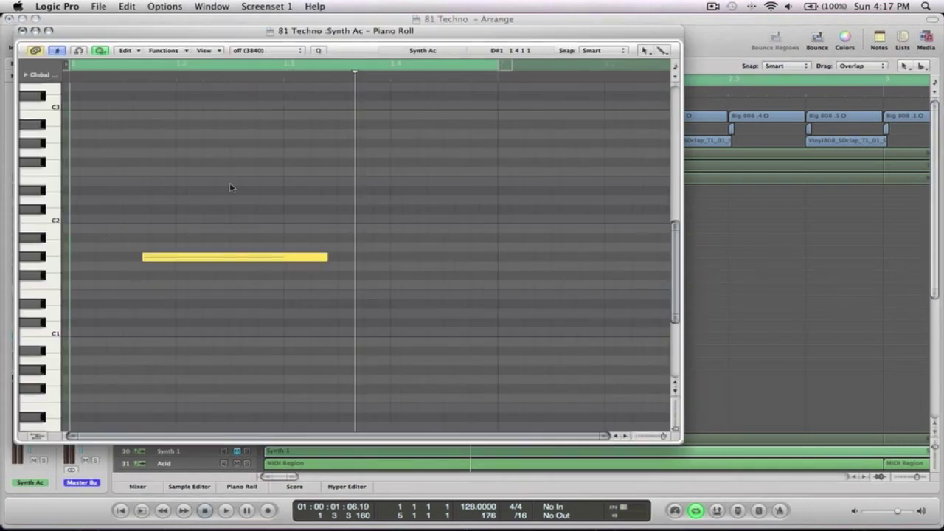
click(235, 259)
drag(260, 259, 268, 261)
drag(198, 260, 165, 261)
drag(252, 257, 172, 257)
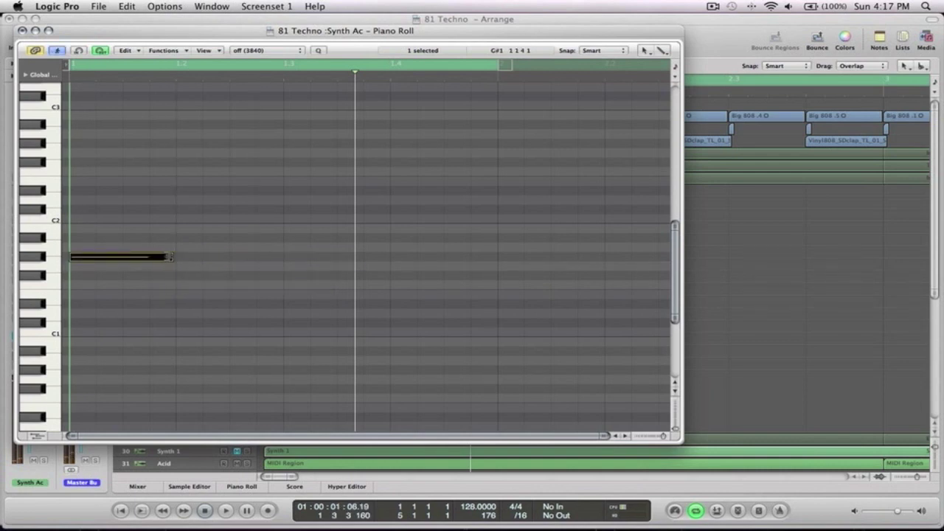
click(22, 31)
click(401, 247)
key(space)
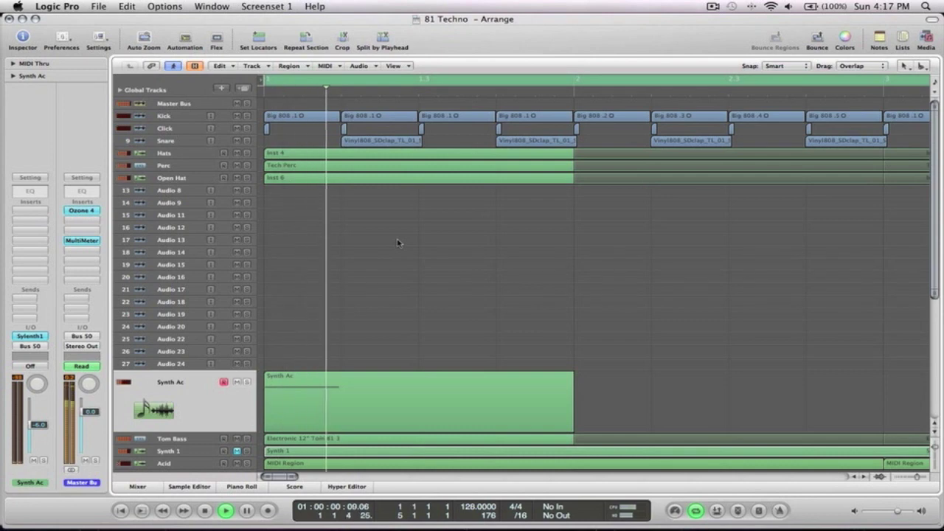
Step: Solo the Synth Ac and Snare tracks, then set Sylenth1's Amp Env A attack to 10.00 and audition it
click(144, 408)
click(247, 381)
click(246, 140)
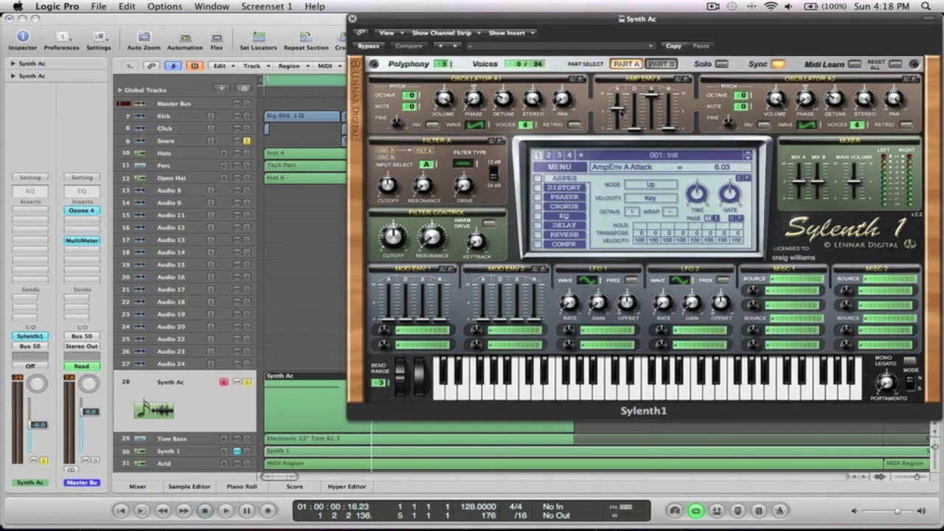
drag(621, 111, 618, 94)
key(space)
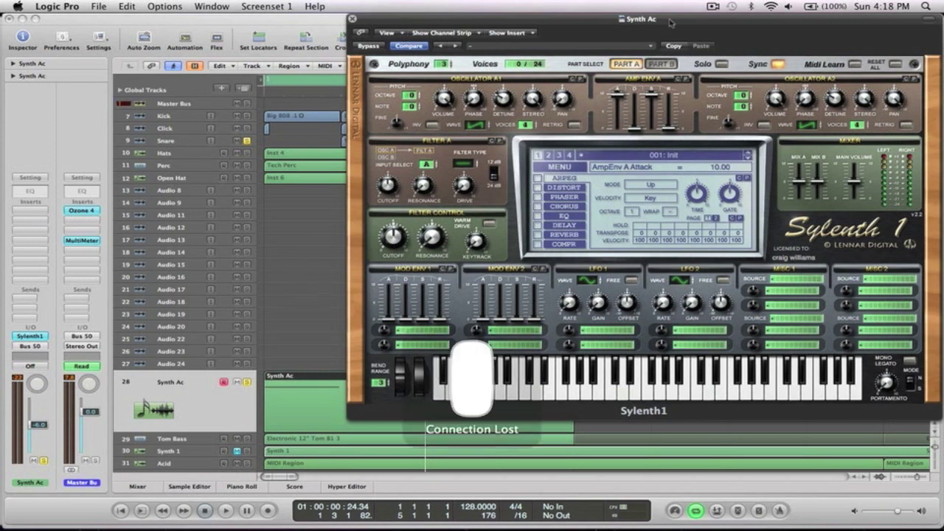
click(751, 9)
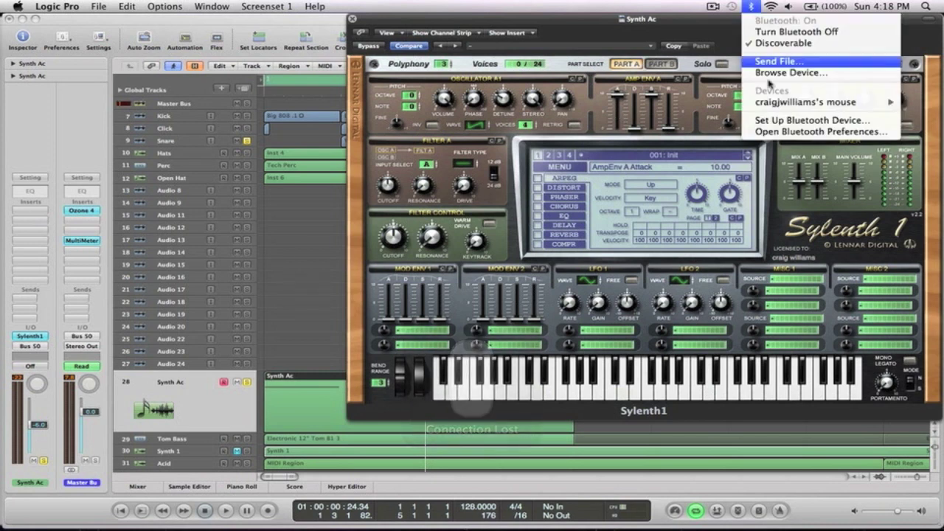
mouse_move(804, 102)
click(690, 103)
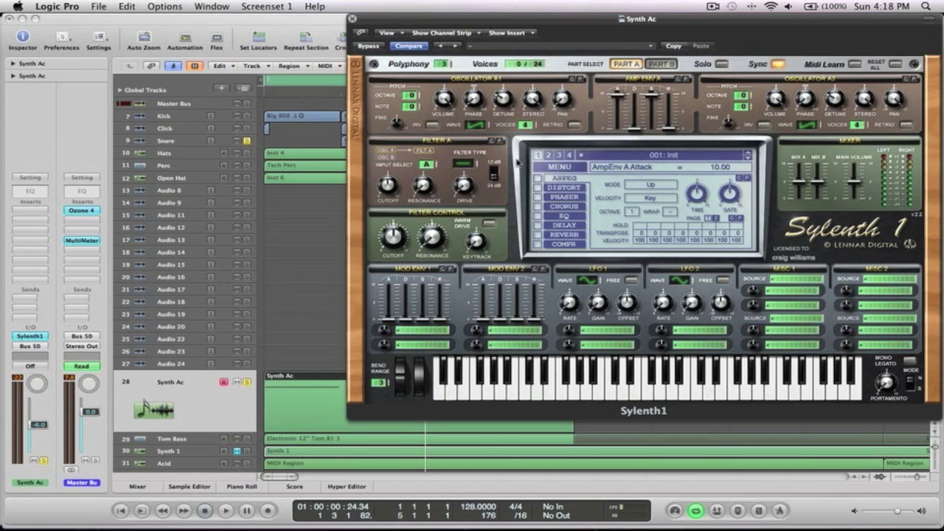
Step: Set Filter A's drive to 3.95, adjust the Filter Control resonance and turn on Warm Drive
key(space)
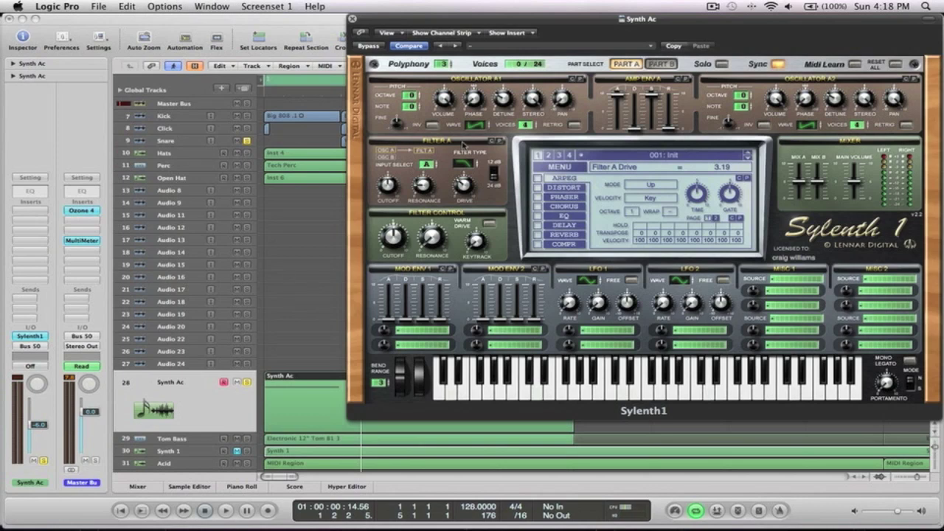
mouse_move(462, 143)
mouse_down()
mouse_move(426, 141)
mouse_move(441, 152)
mouse_move(457, 128)
mouse_up()
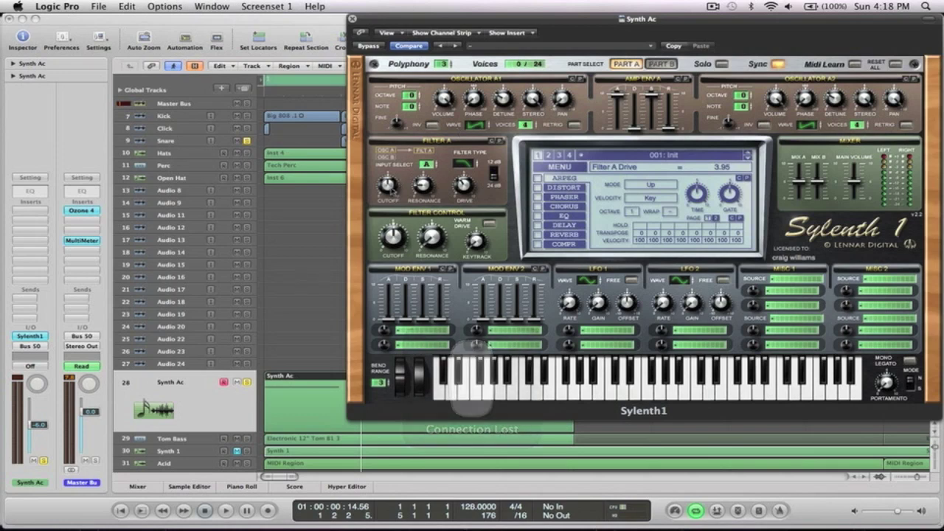
click(434, 237)
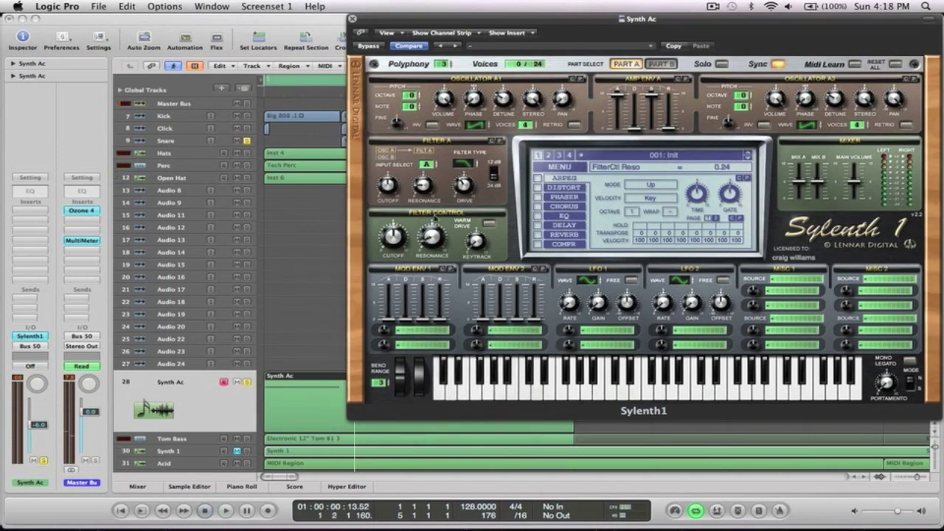
click(488, 224)
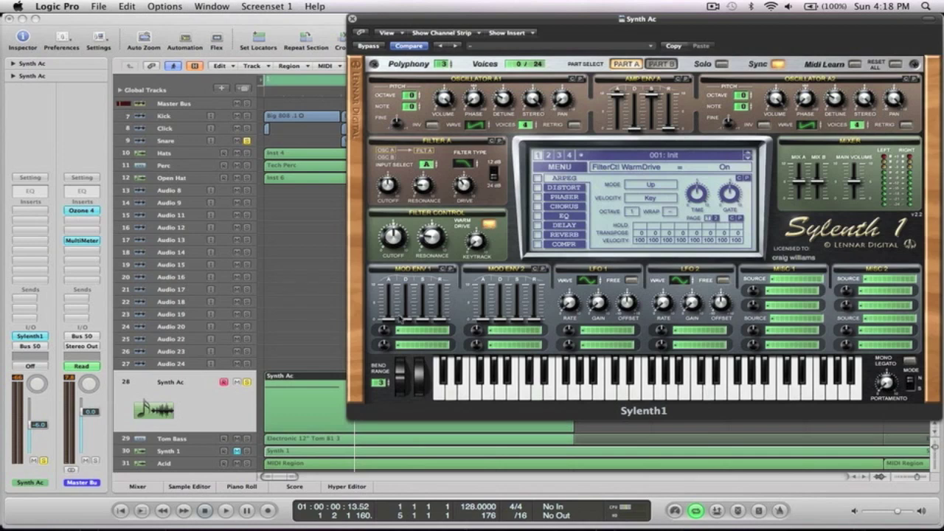
Step: Route Mod Env 1 to Cutoff A and audition modulation amounts of 4.48 and -4.38
click(407, 341)
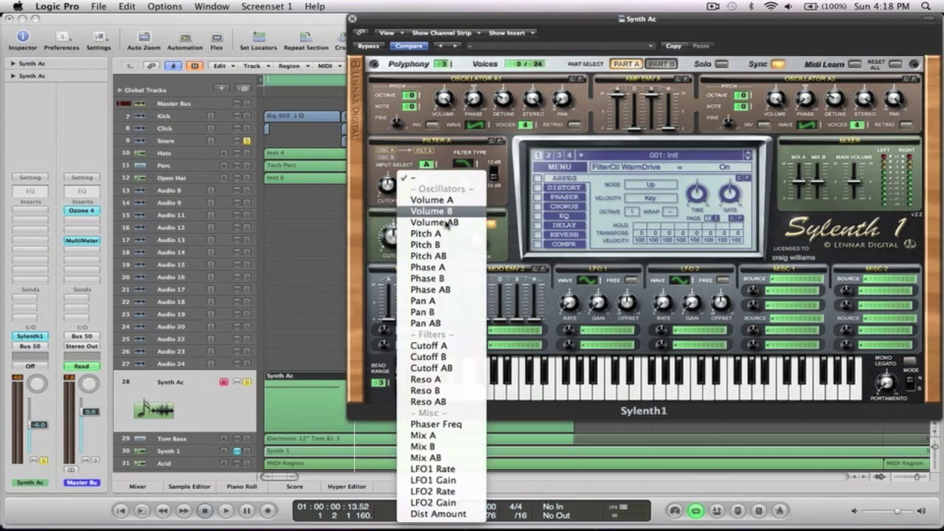
click(413, 345)
drag(405, 319, 407, 268)
drag(385, 329, 388, 314)
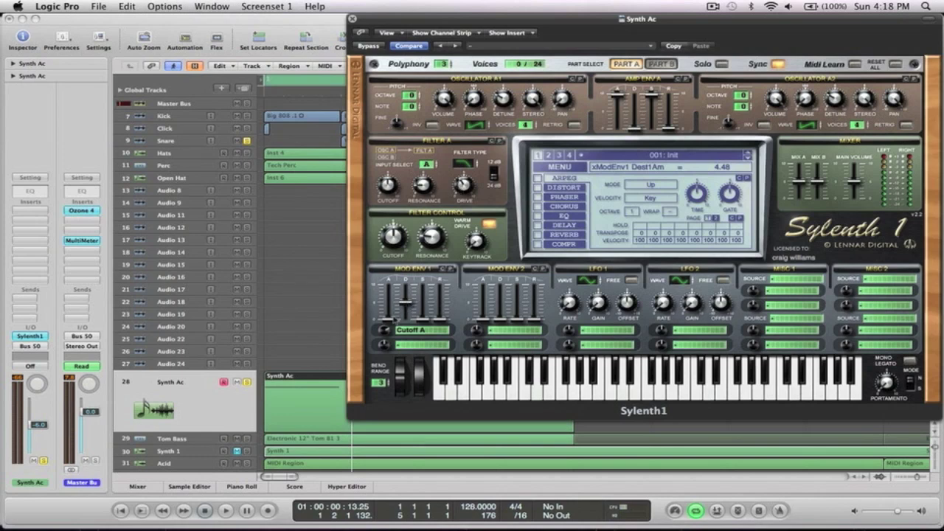
drag(383, 338, 381, 391)
key(space)
key(space)
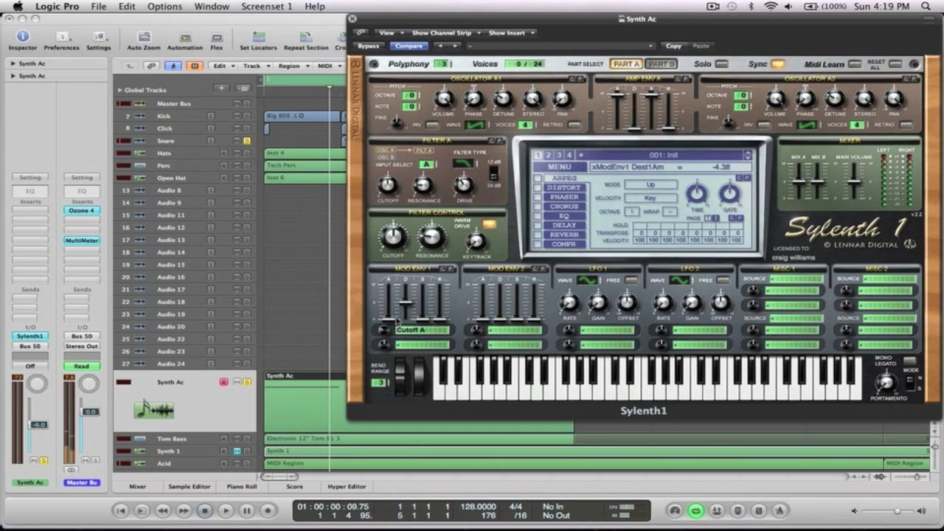
Step: Raise Mod Env 1's amount, set its decay to 10.00 and try a Filter A cutoff of 3048.40 Hz
drag(383, 331, 384, 244)
drag(406, 303, 406, 285)
key(space)
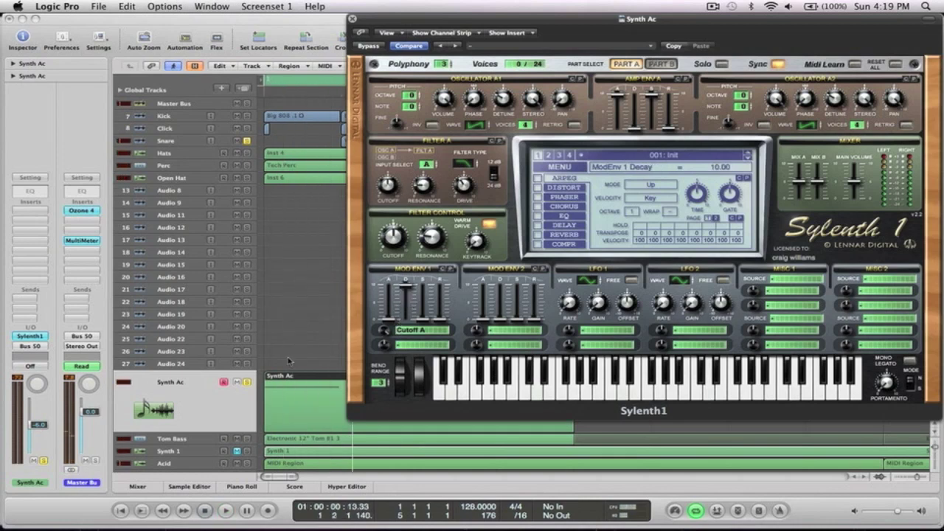
drag(387, 187, 385, 152)
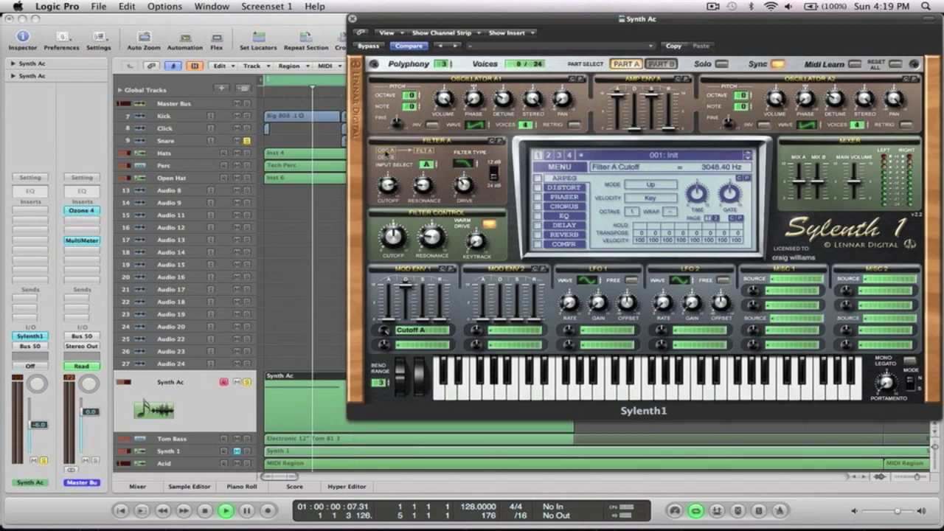
Step: Bypass Filter A, clear Mod Env 1's first destination and set the Filter A cutoff to 21341.28 Hz
click(463, 171)
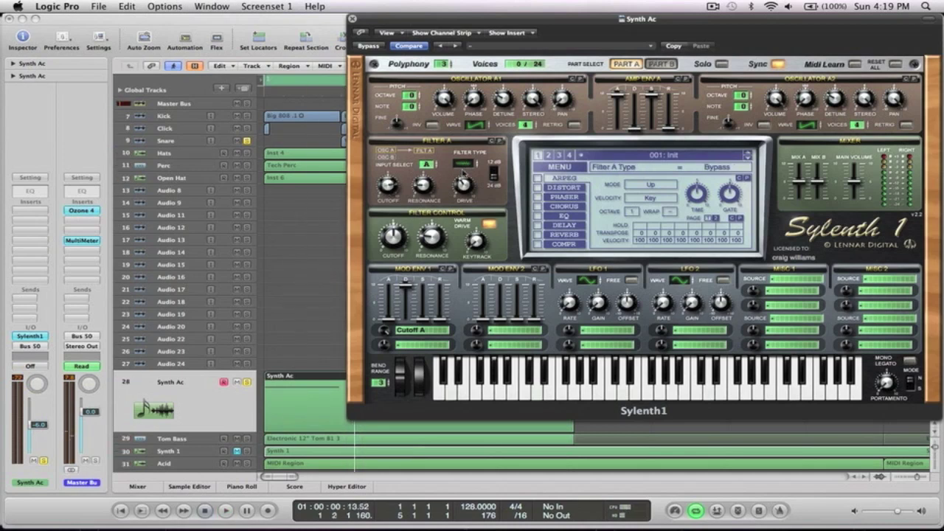
click(406, 331)
click(406, 179)
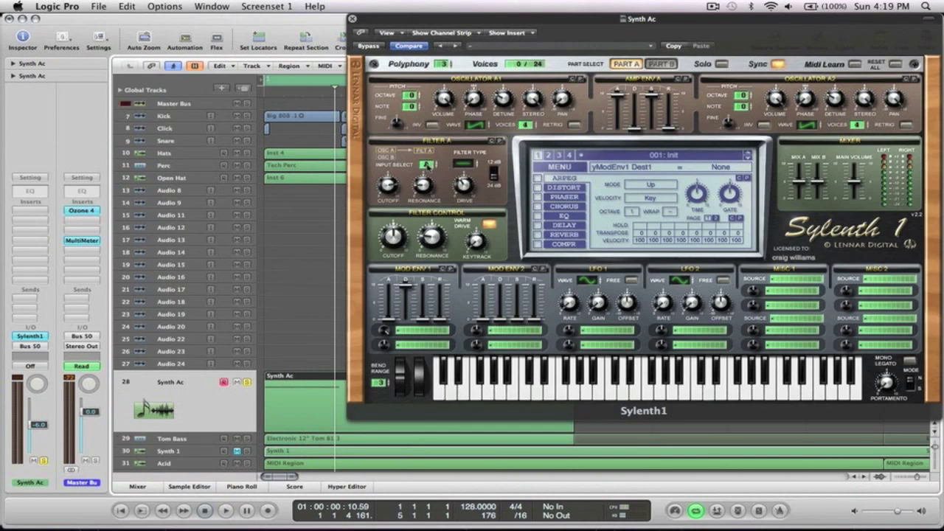
click(387, 188)
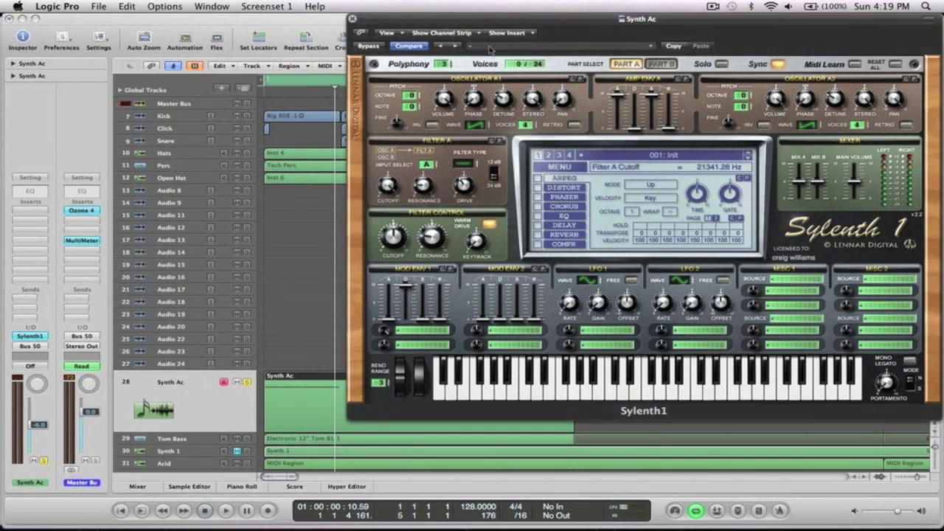
Step: Bring back the on-screen keyboard and audition the synth with low notes between C1 and F1
key(super+k)
key(s)
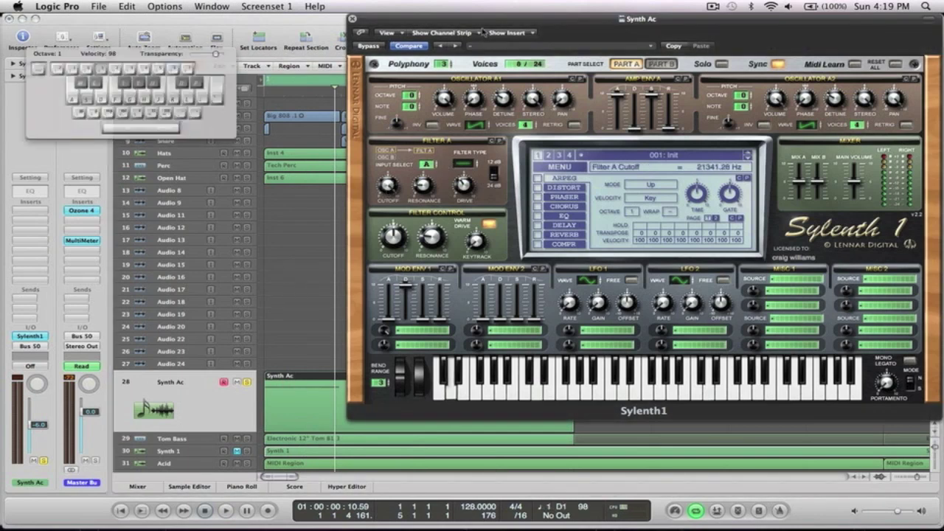
key(d)
key(a)
key(d)
key(a)
key(d)
key(f)
key(f)
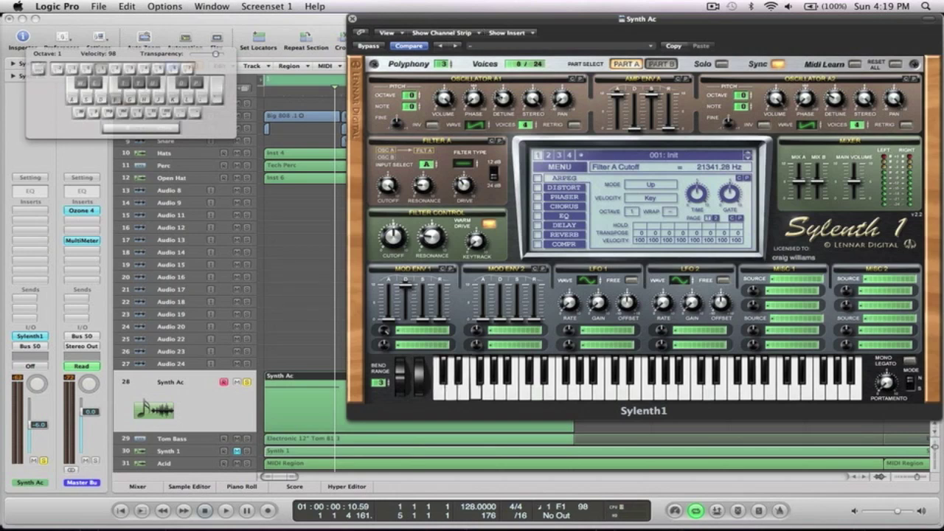
key(f)
key(a)
key(f)
key(a)
key(f)
key(a)
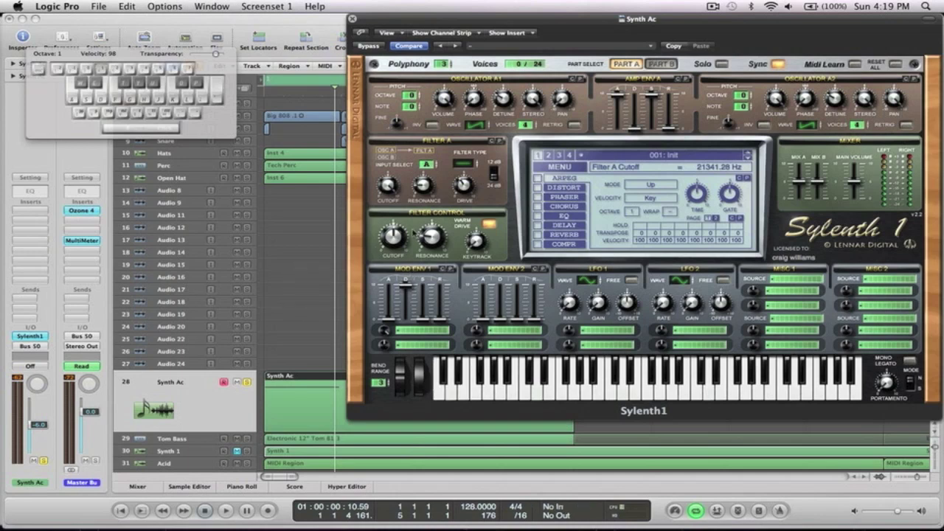
Step: Move the synth window slightly lower and unsolo the Synth Ac track to hear it in the mix
mouse_move(476, 23)
mouse_down()
mouse_move(571, 49)
mouse_move(473, 35)
mouse_up()
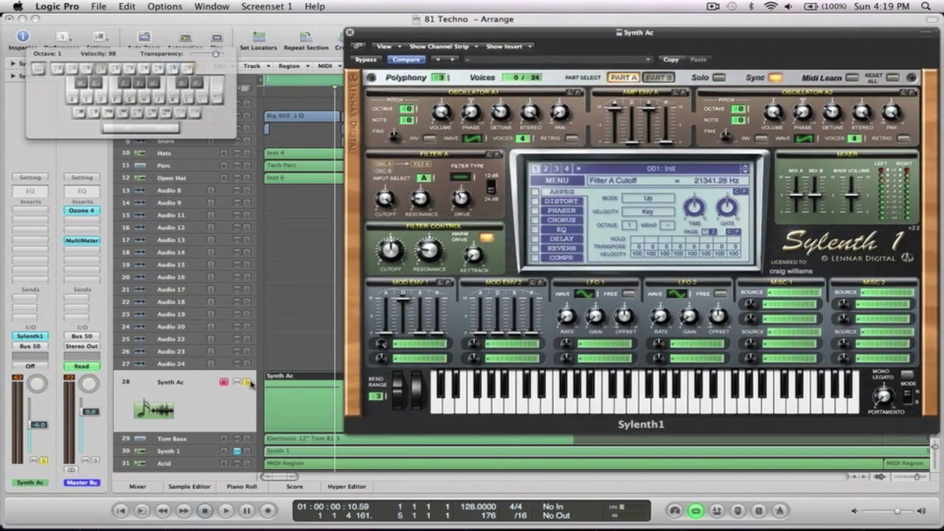
click(249, 385)
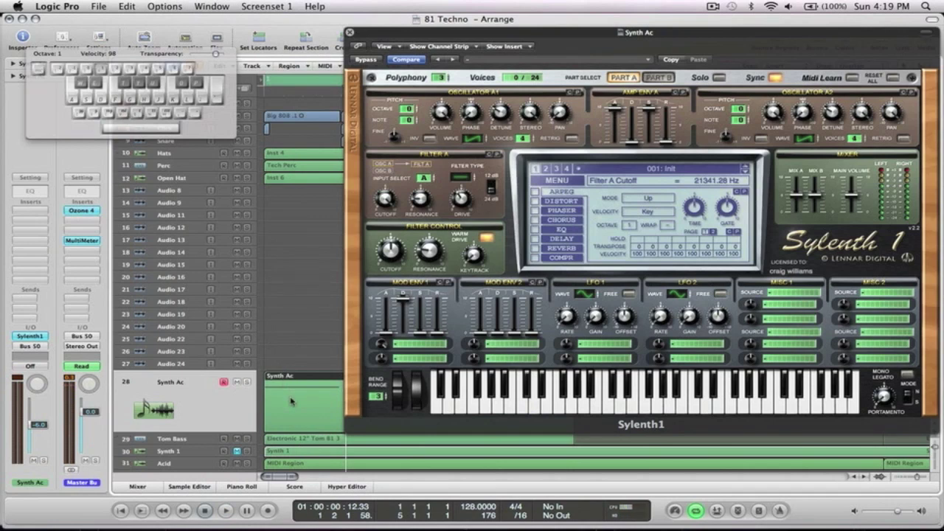
Step: Audition the Sylenth1 sound with single notes from E1 up to B1
key(Caps_Lock)
key(Caps_Lock)
key(d)
key(g)
key(h)
key(j)
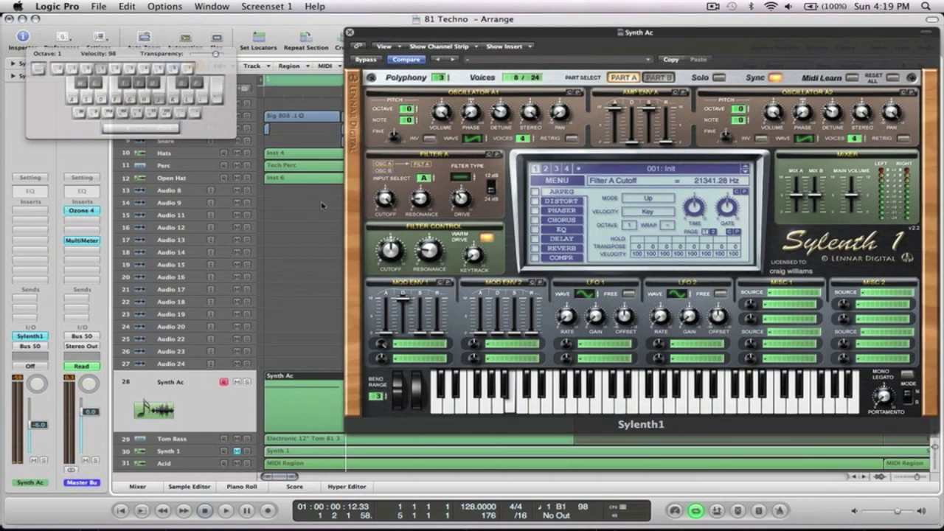
Step: Set the Filter A cutoff to 185.30 Hz and raise Amp Env A's attack to about 5.9, testing with B1
drag(387, 201, 388, 263)
key(j)
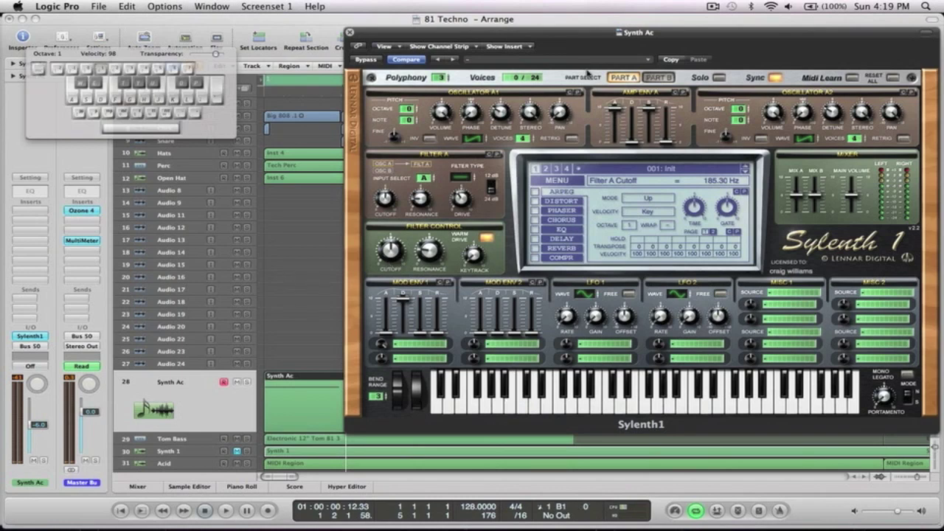
drag(616, 109, 617, 156)
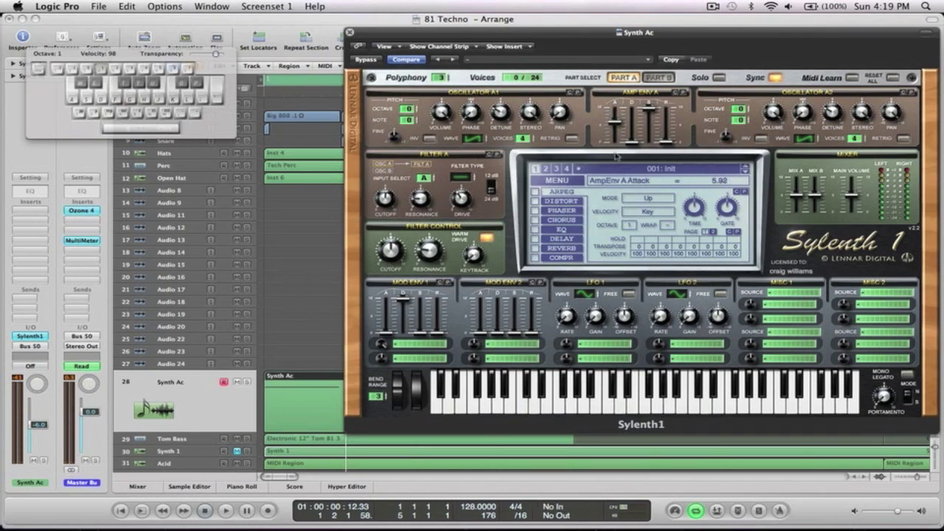
key(j)
Step: Solo the Synth Ac track and switch the Filter A type to Lowpass
click(247, 382)
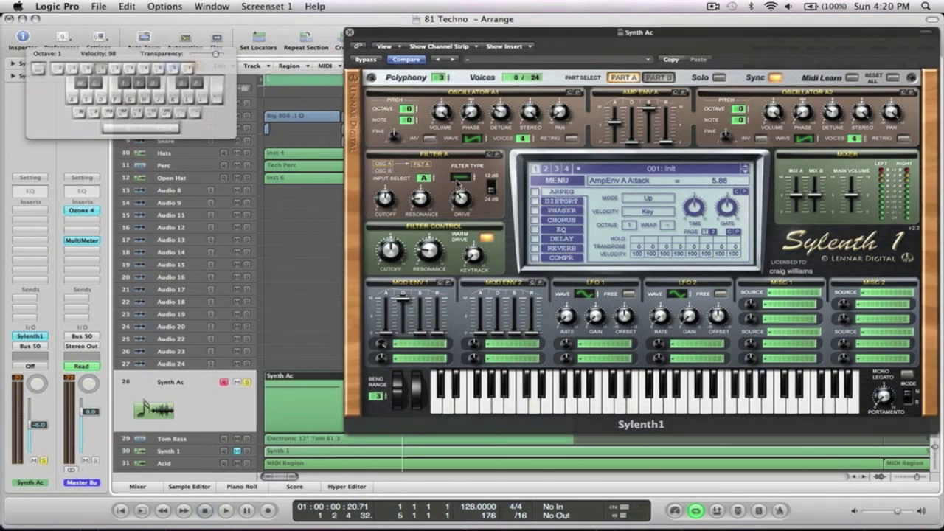
click(459, 177)
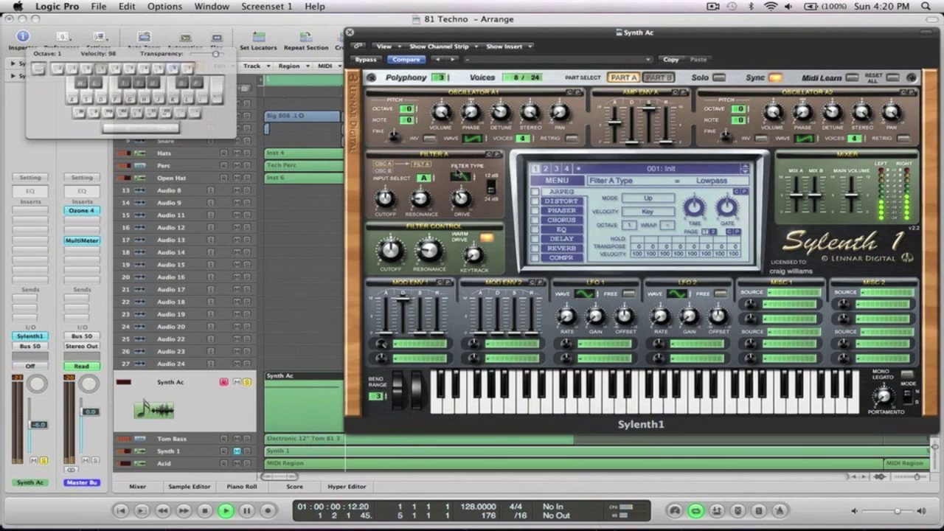
Step: Set Mod Env 1's decay to 7.36 and route its first destination to Cutoff A with an amount of 7.71
click(390, 249)
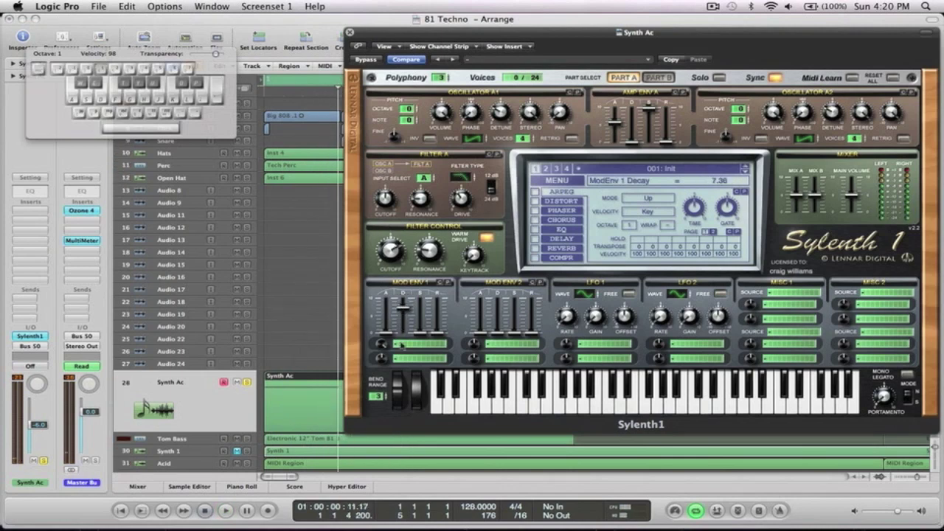
click(410, 345)
click(426, 345)
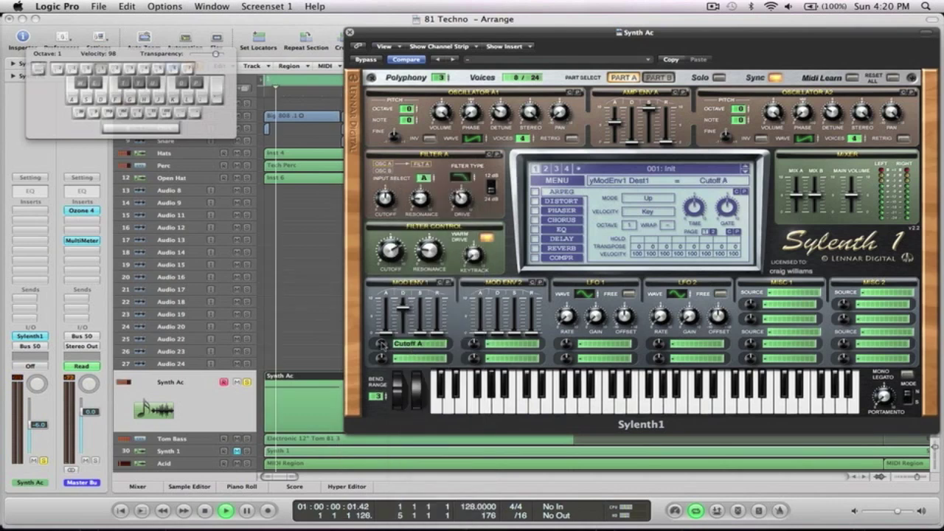
drag(381, 349, 382, 335)
key(space)
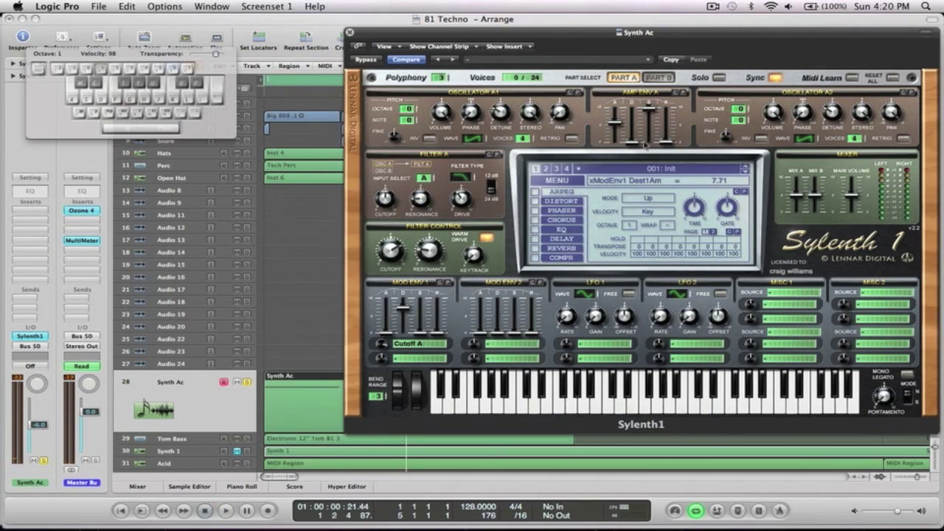
Step: Set Amp Env A's release to 3.55, close the synth and unsolo Synth Ac to hear it in the mix
drag(671, 144, 671, 131)
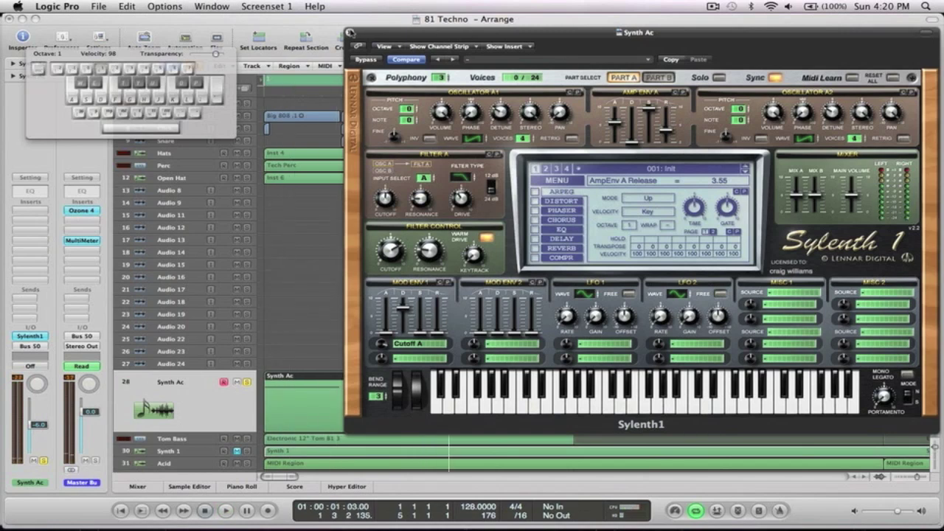
click(350, 32)
click(247, 383)
key(space)
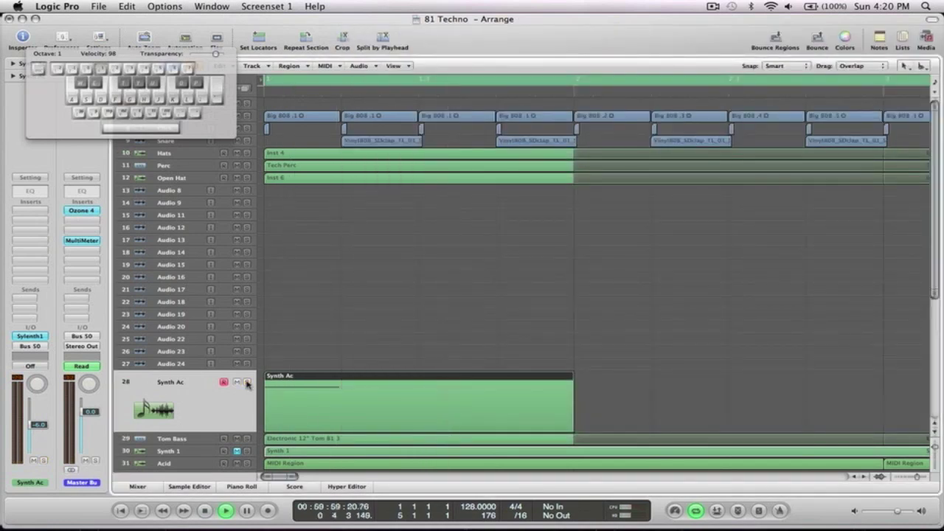
key(space)
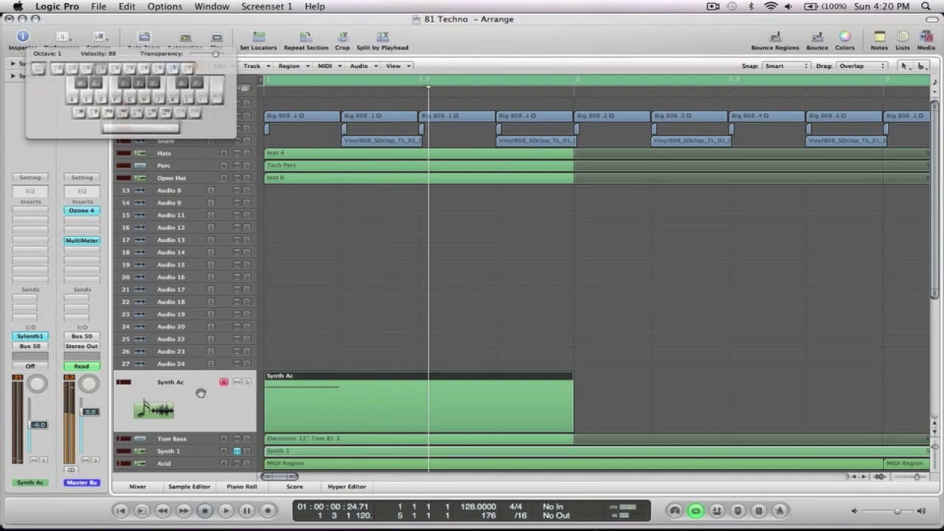
Step: In the Synth Ac region's Piano Roll, transpose the note up an octave and place a copy an octave below it
double_click(337, 391)
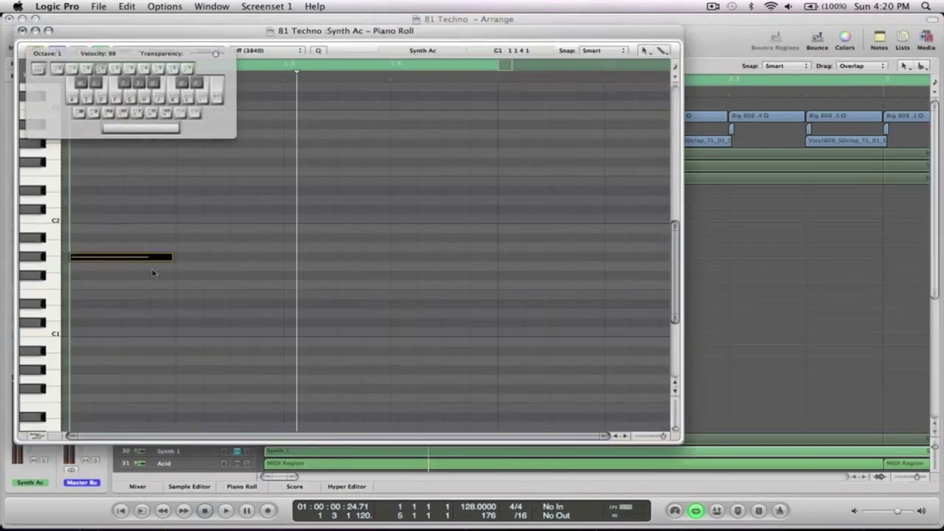
key(Caps_Lock)
key(alt+shift+Up)
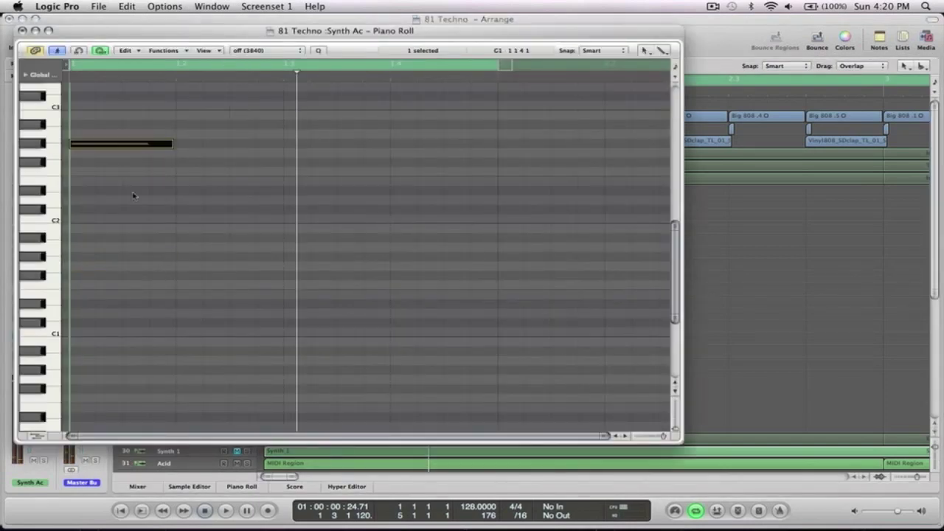
drag(104, 146, 102, 264)
key(space)
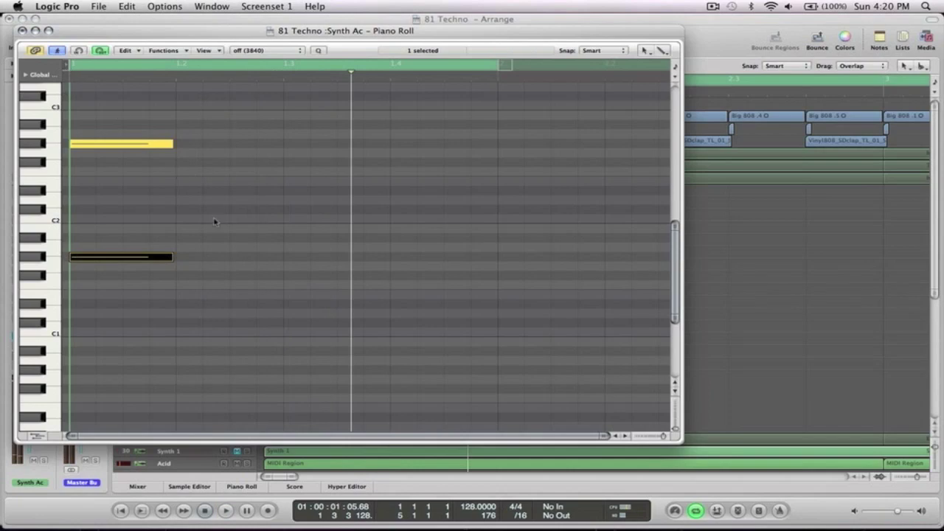
Step: Lengthen both Synth Ac notes to end exactly on beat 2, play them back and close the Piano Roll
drag(208, 283, 151, 60)
drag(198, 208, 210, 210)
ctrl+alt+click(266, 200)
key(space)
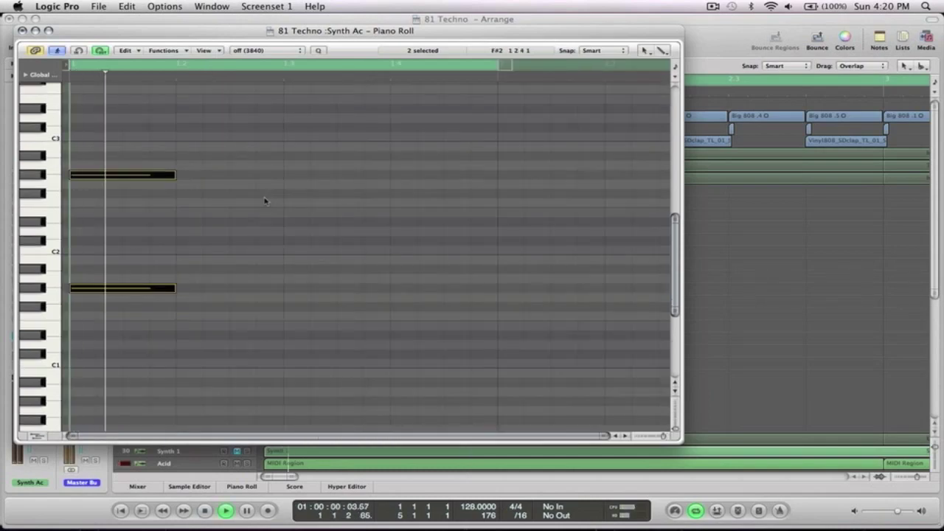
click(23, 31)
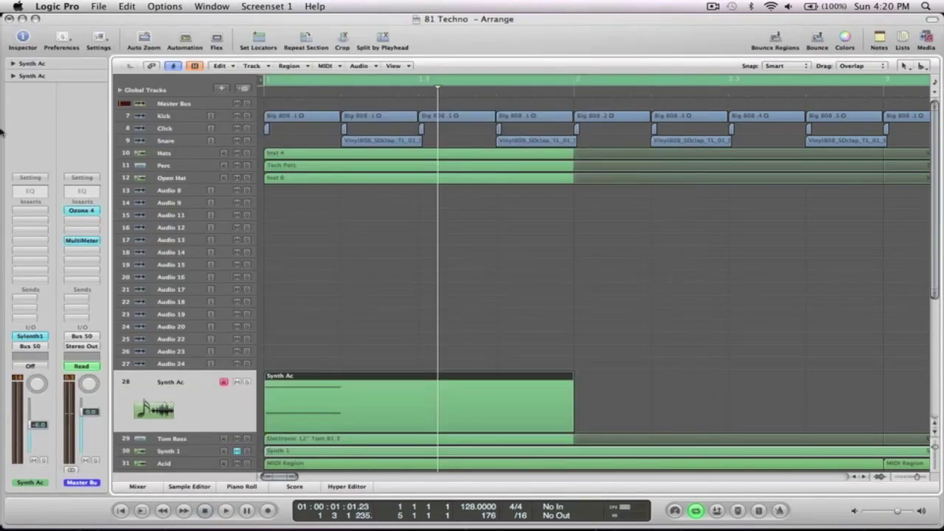
Step: Insert a Channel EQ on Synth Ac with a 12 dB/Oct high cut at 7900 Hz and turn on its analyzer
double_click(32, 194)
click(355, 102)
drag(361, 234, 356, 260)
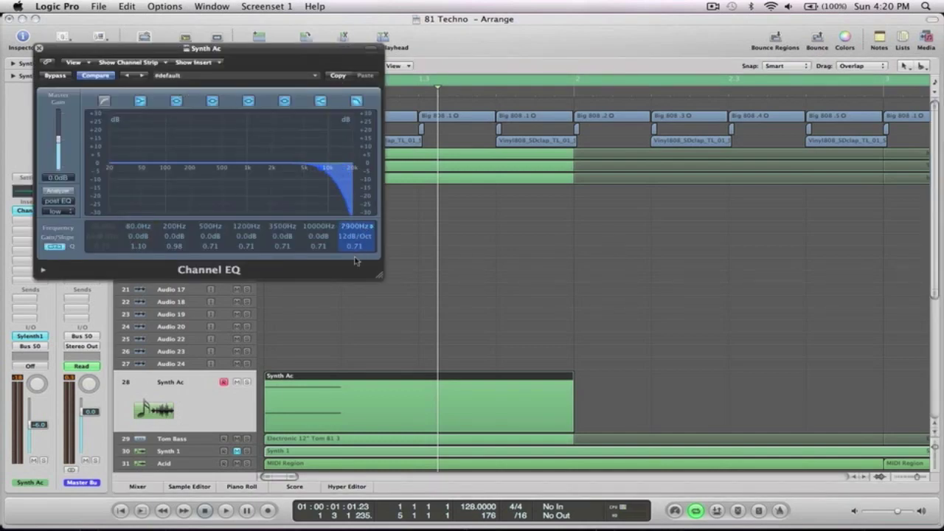
key(space)
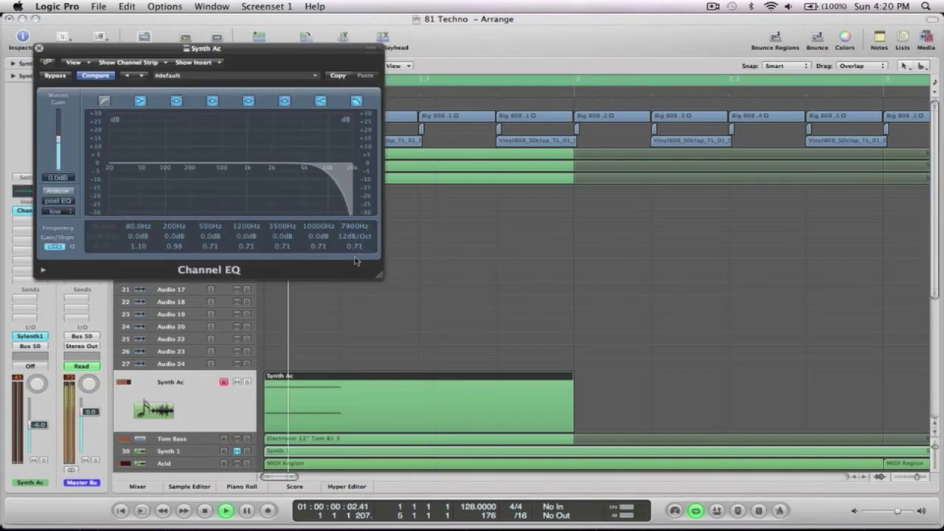
click(60, 191)
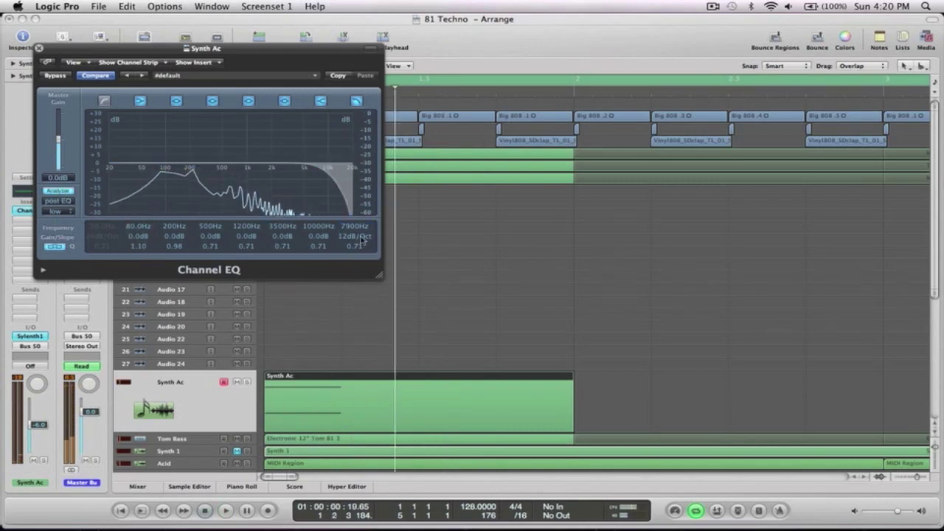
Step: Lower the high cut to 4800 Hz, add a 24 dB/Oct low cut at 162 Hz and close the EQ
click(105, 227)
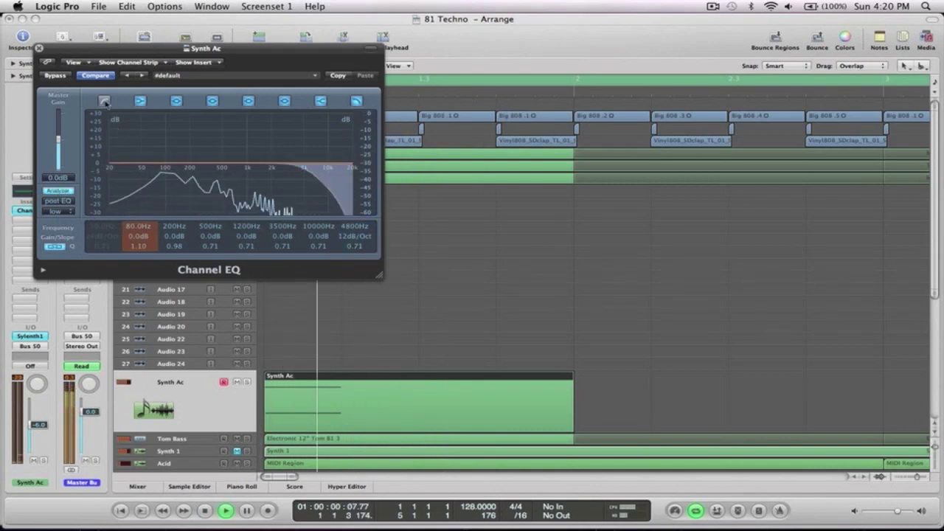
drag(105, 199, 100, 90)
key(space)
key(space)
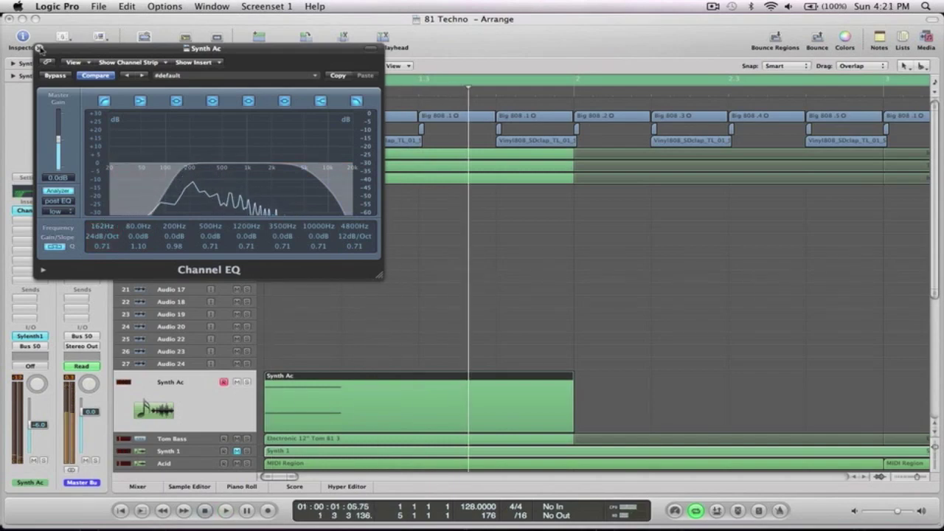
click(39, 48)
Step: Play back the loop to check the Synth Ac part against the other tracks
key(ctrl+Left)
key(ctrl+Left)
key(ctrl+Left)
key(ctrl+Left)
key(ctrl+Left)
key(space)
key(space)
key(ctrl+z)
key(space)
key(space)
Step: Shorten Amp Env A's release to 1.94 in the Synth Ac track's Sylenth1 and close the synth
click(36, 337)
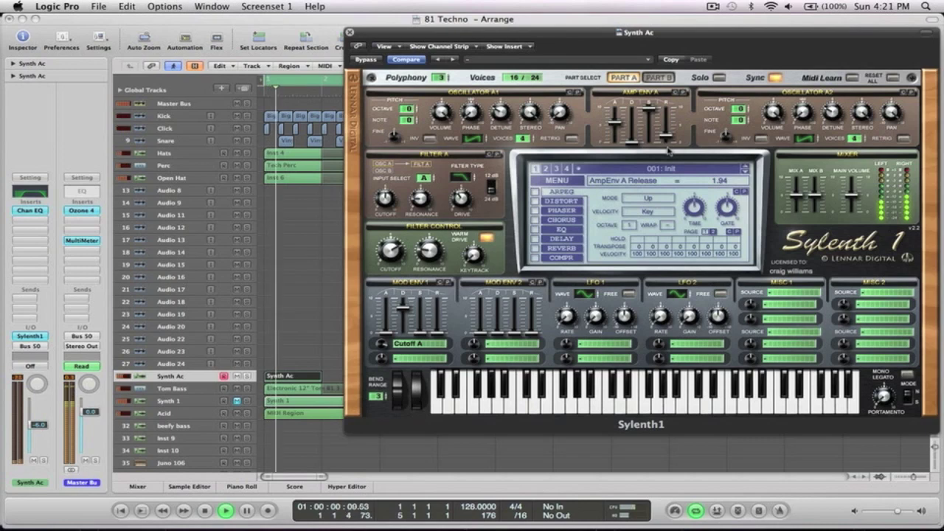
key(space)
click(351, 33)
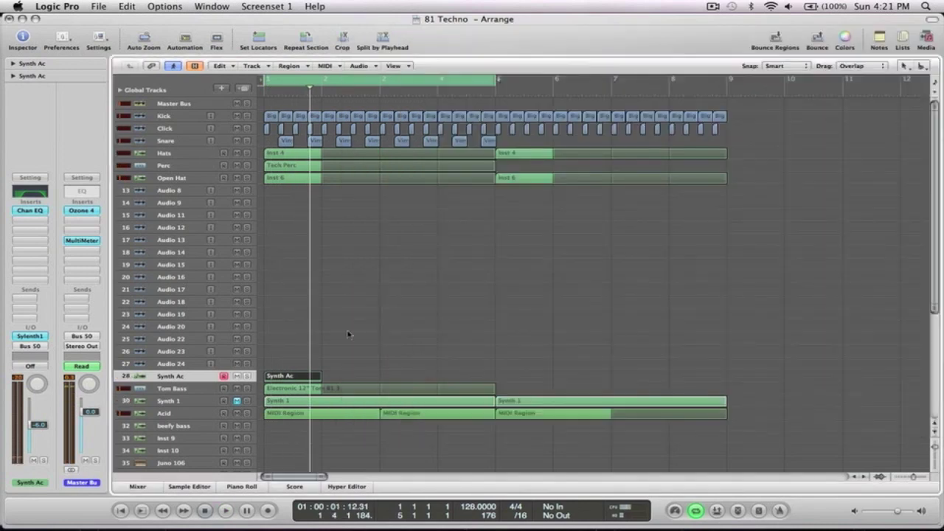
Step: Copy the Synth Ac region to bar 2 and play it back
drag(287, 379, 253, 117)
key(space)
ctrl+alt+click(408, 348)
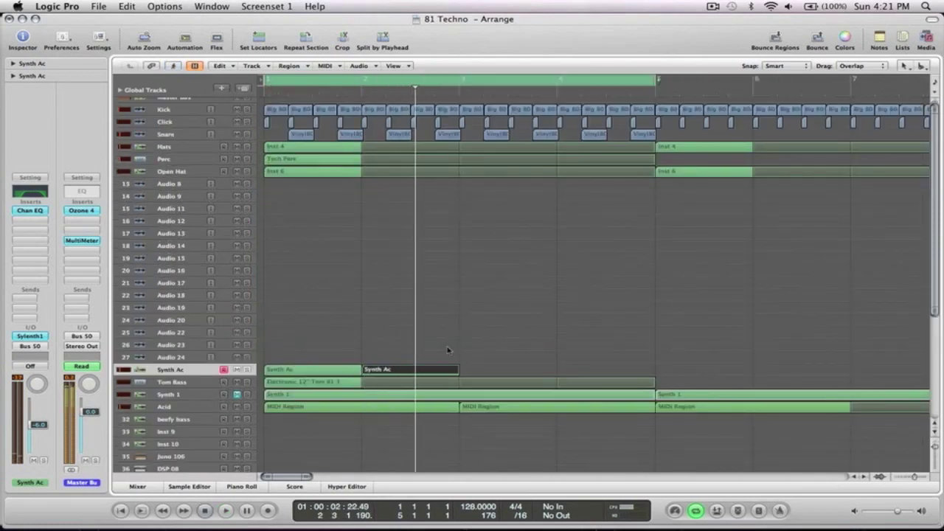
Step: Move both Synth Ac regions three beats later so the first starts on beat 4 of bar 1, and play them
drag(474, 373, 381, 378)
drag(381, 423, 310, 329)
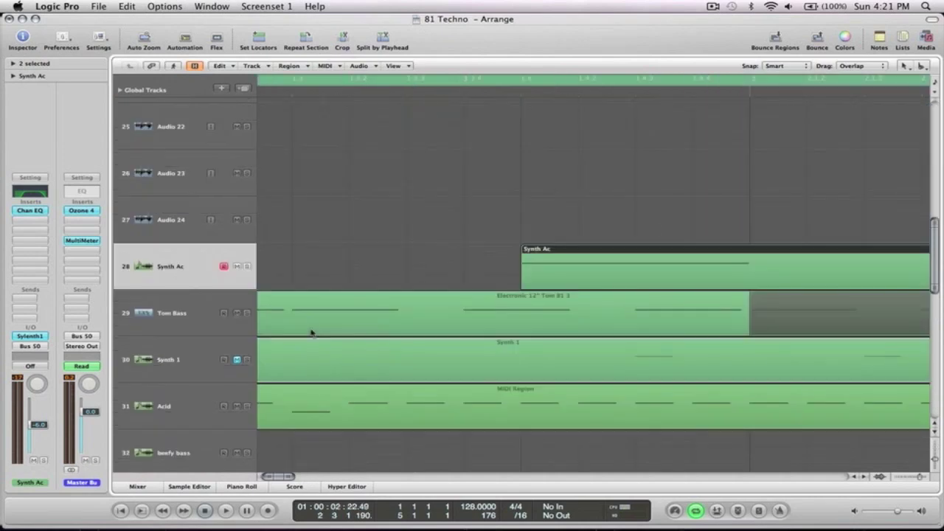
ctrl+alt+click(430, 289)
key(space)
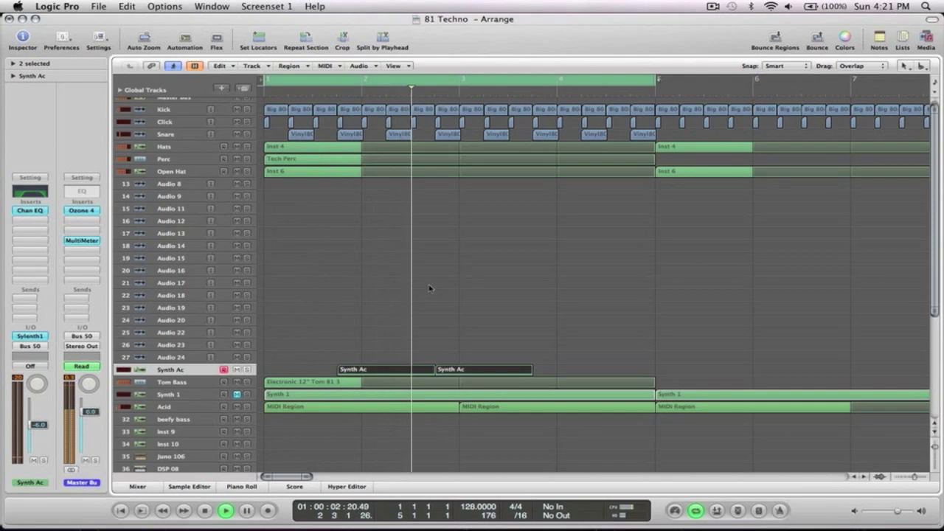
key(space)
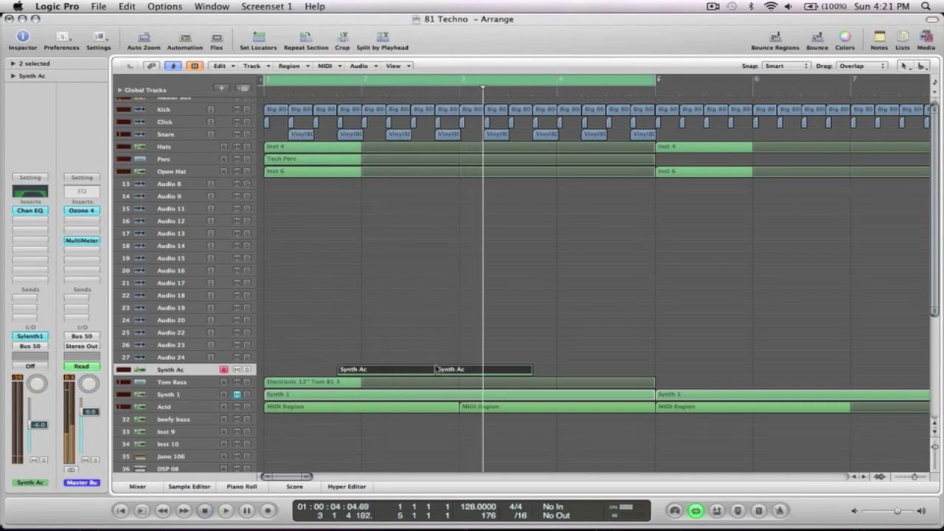
Step: Duplicate the Synth Ac regions so every bar has a beat 4 hit and join them into one four-bar region
drag(407, 371, 601, 371)
click(658, 373)
drag(658, 374, 285, 373)
click(193, 371)
key(space)
ctrl+alt+click(489, 339)
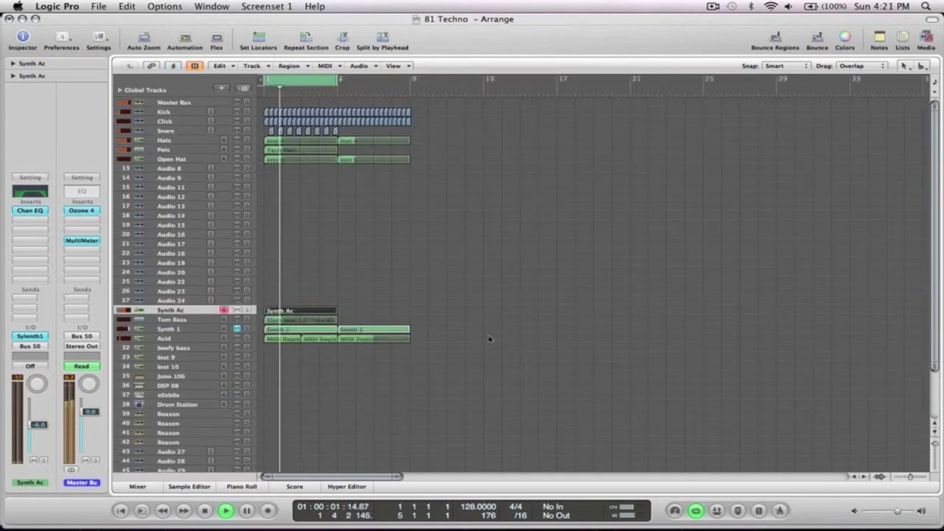
Step: Inspect the Synth Ac region while the loop plays and review the Acid track's Channel EQ settings
drag(390, 365, 216, 80)
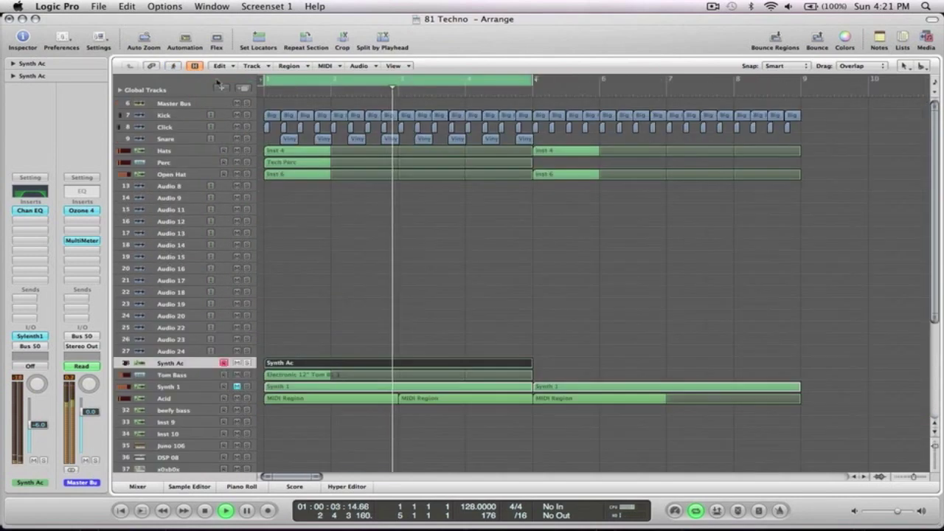
click(536, 273)
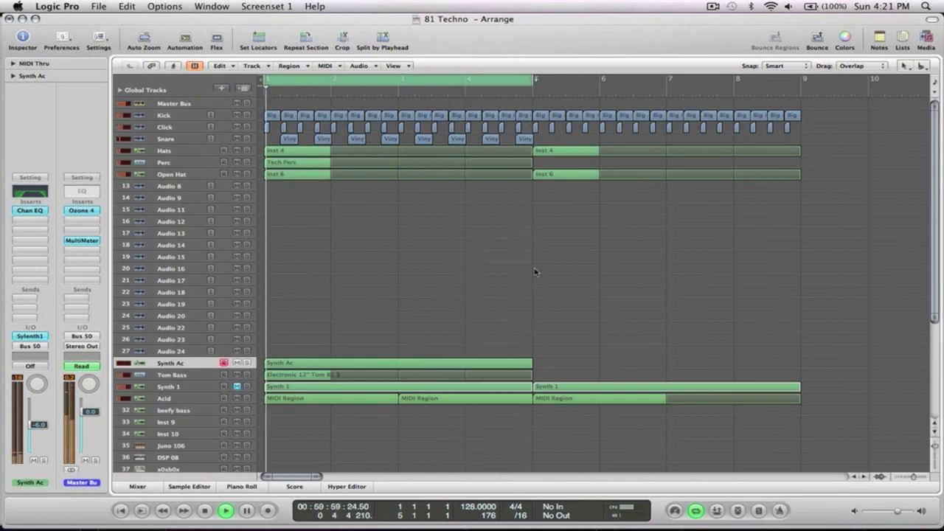
key(z)
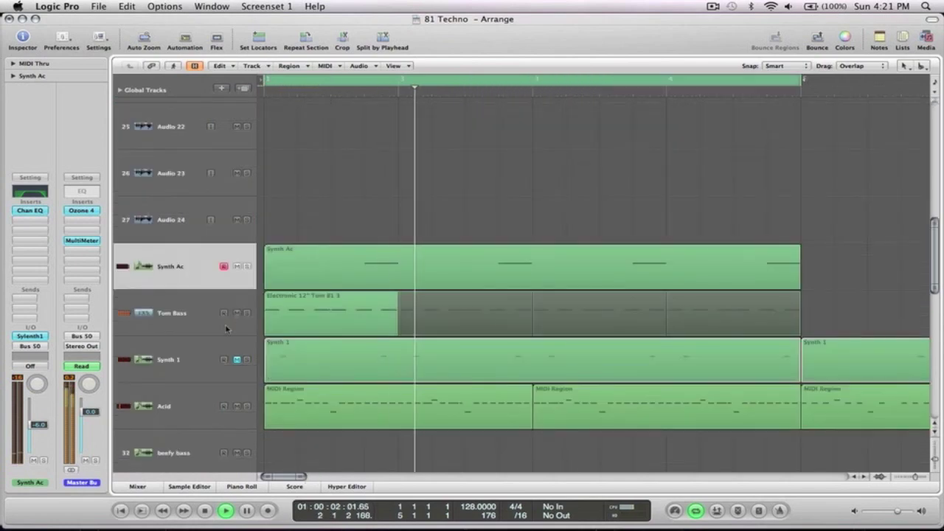
click(169, 409)
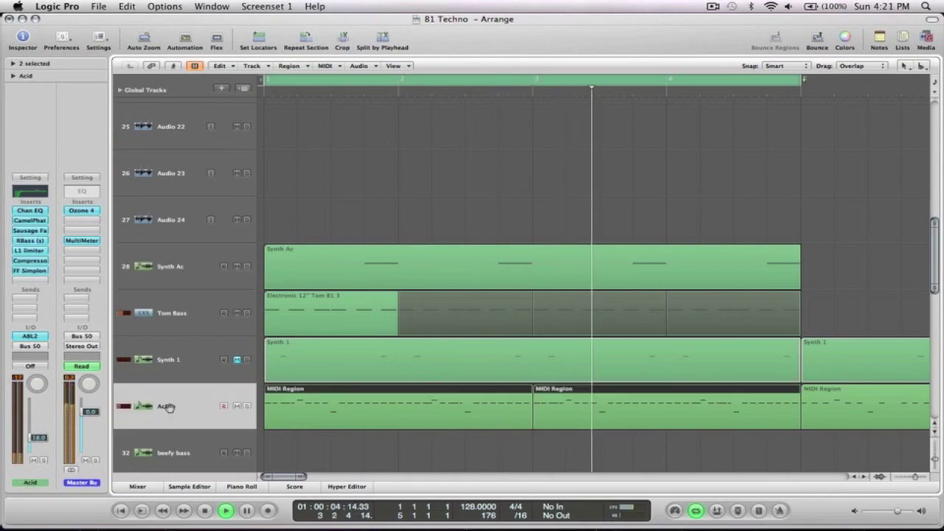
click(29, 211)
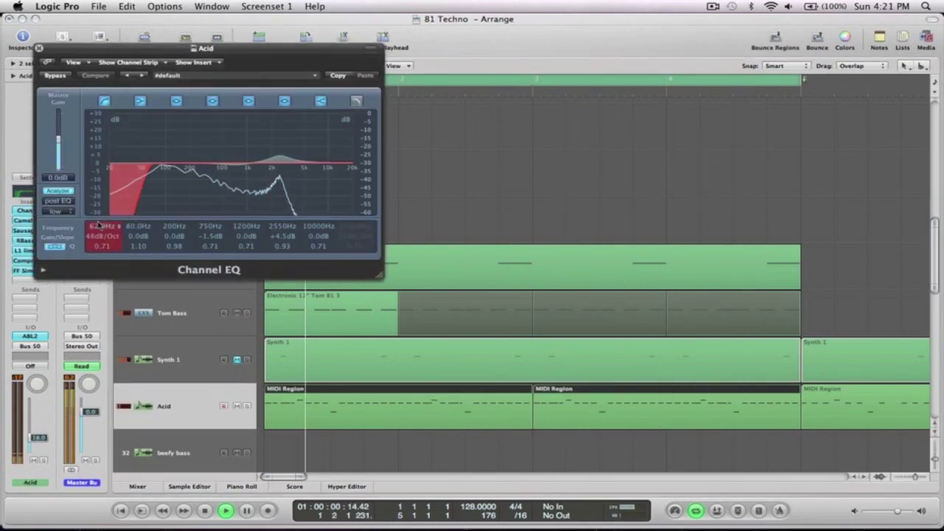
click(40, 48)
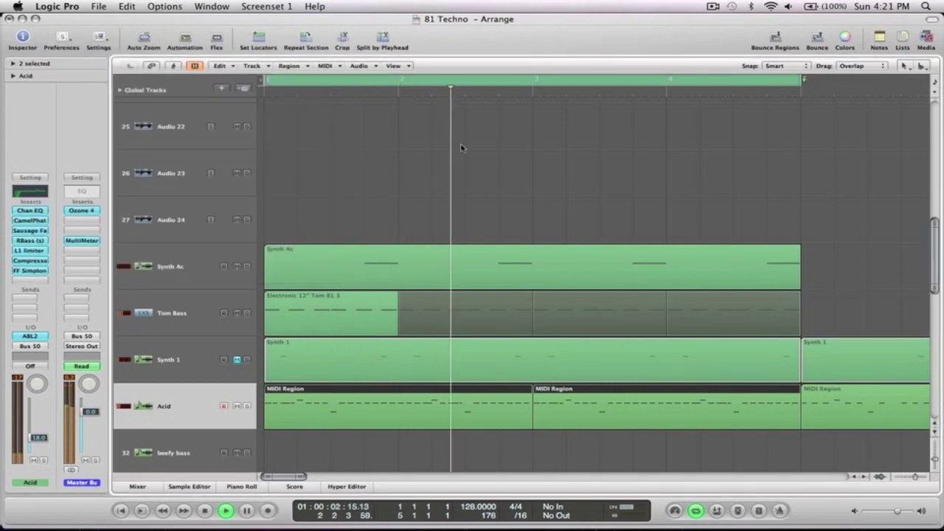
key(ctrl+alt+z)
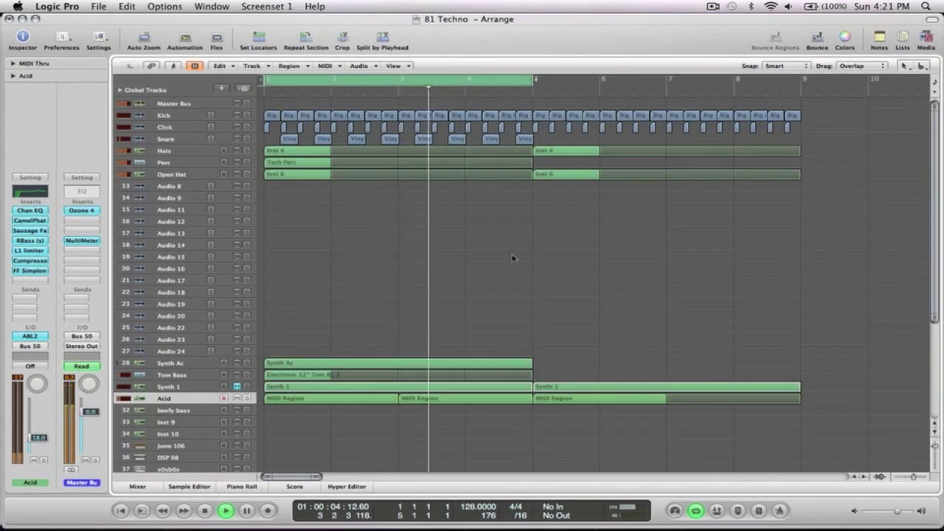
Step: Solo the Synth Ac track and reconnect the Bluetooth mouse
click(247, 363)
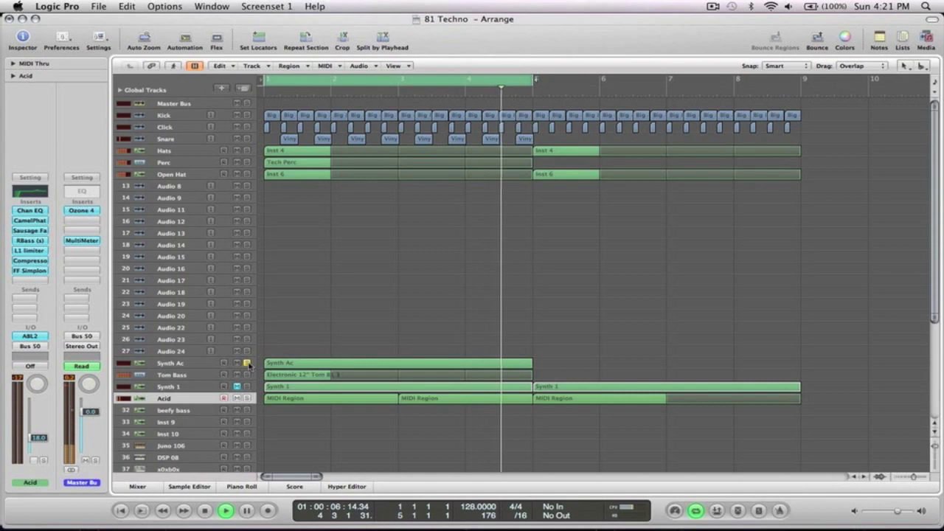
click(753, 9)
mouse_move(770, 103)
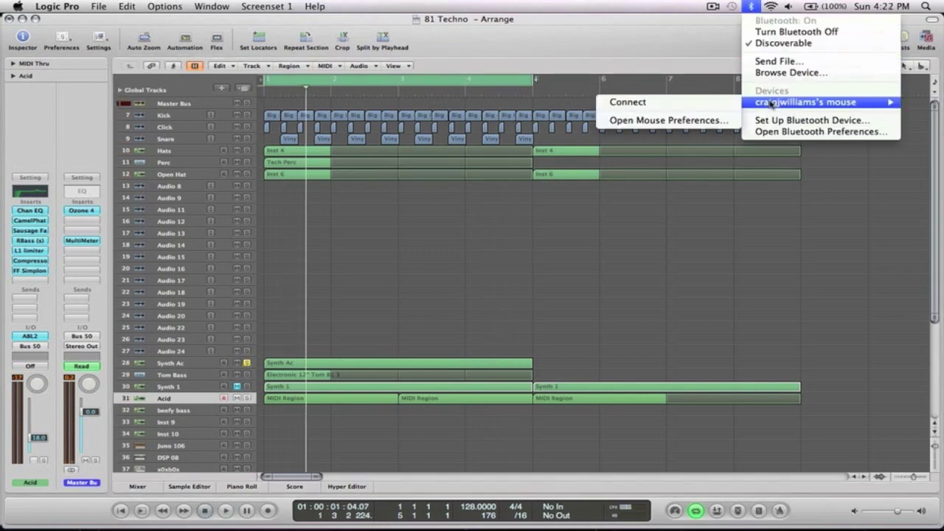
click(689, 107)
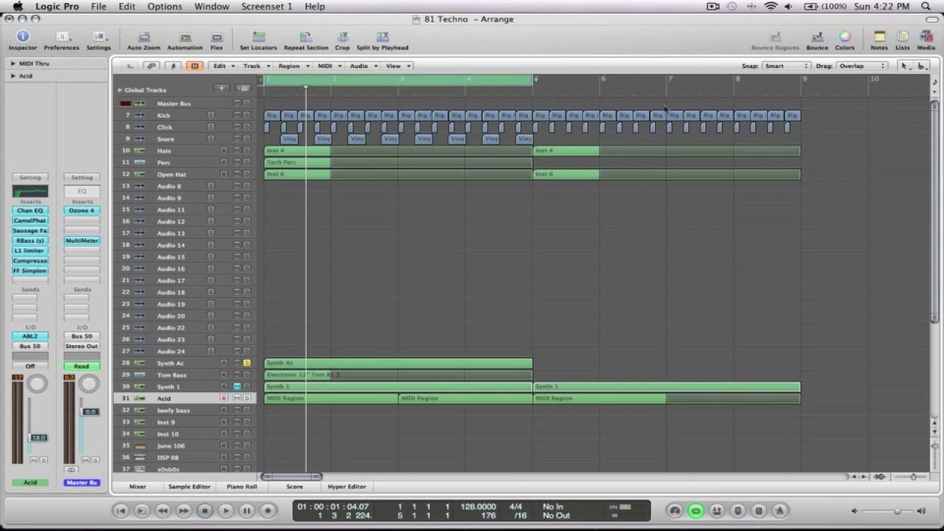
Step: Lengthen all eight notes in the Synth Ac region so each starts one beat earlier, on beat 3, and play them
click(180, 363)
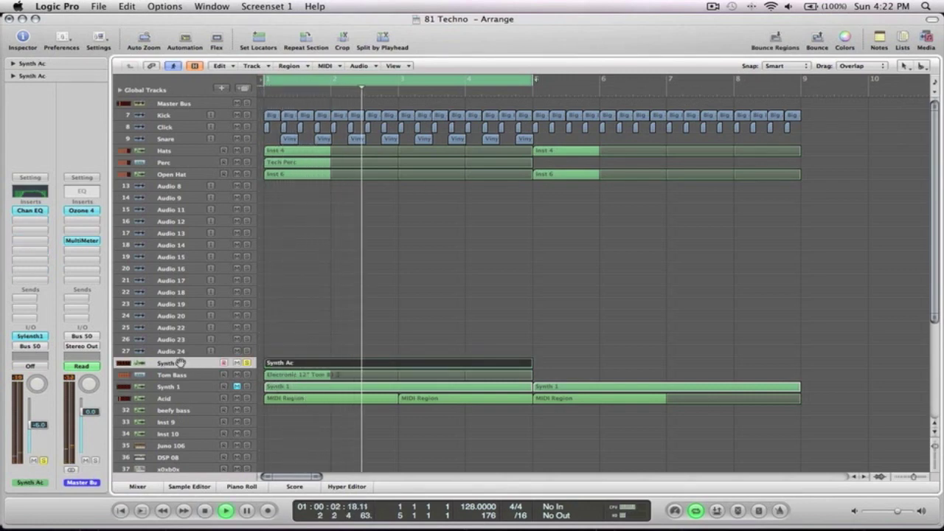
double_click(306, 366)
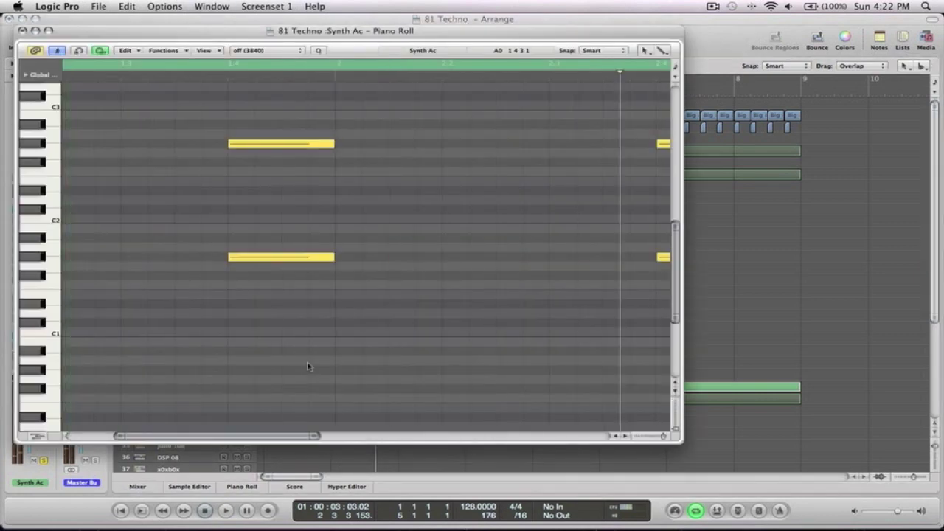
scroll(280, 300, down, 3)
scroll(425, 229, up, 5)
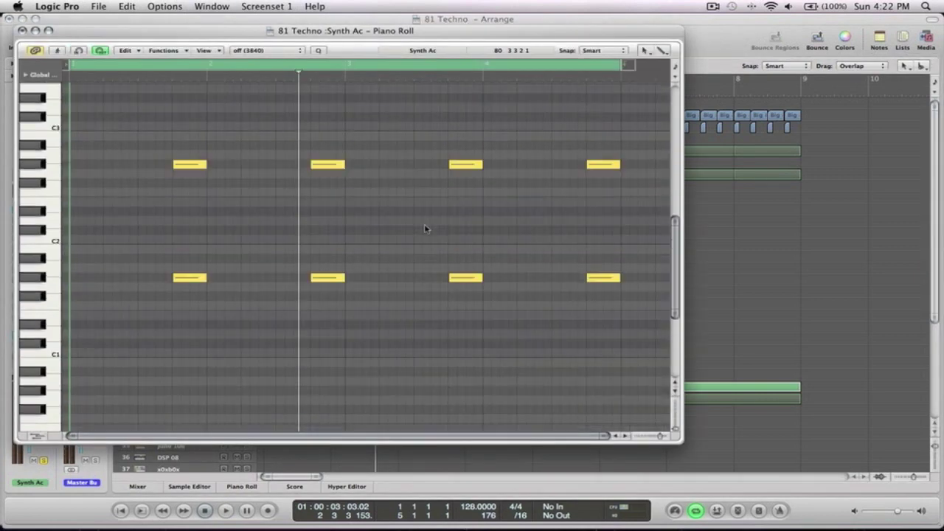
drag(410, 195, 140, 164)
key(space)
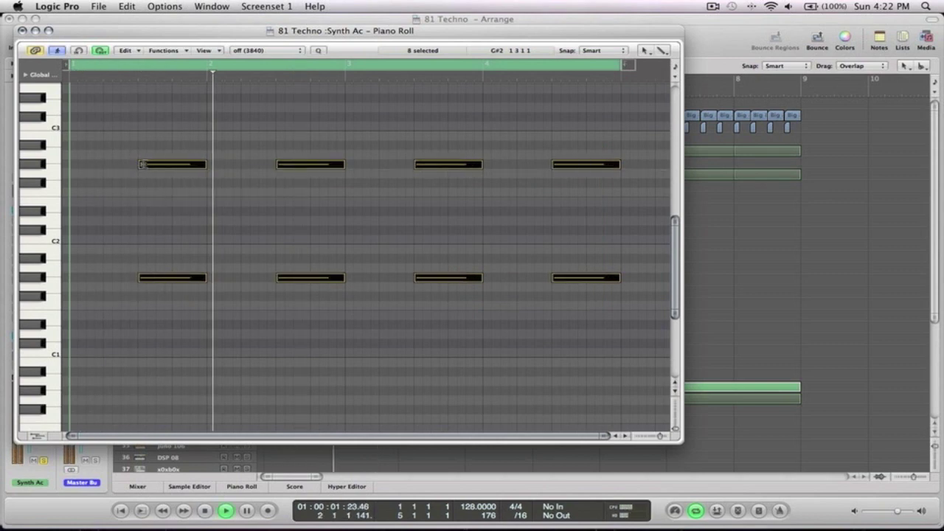
key(space)
key(super+w)
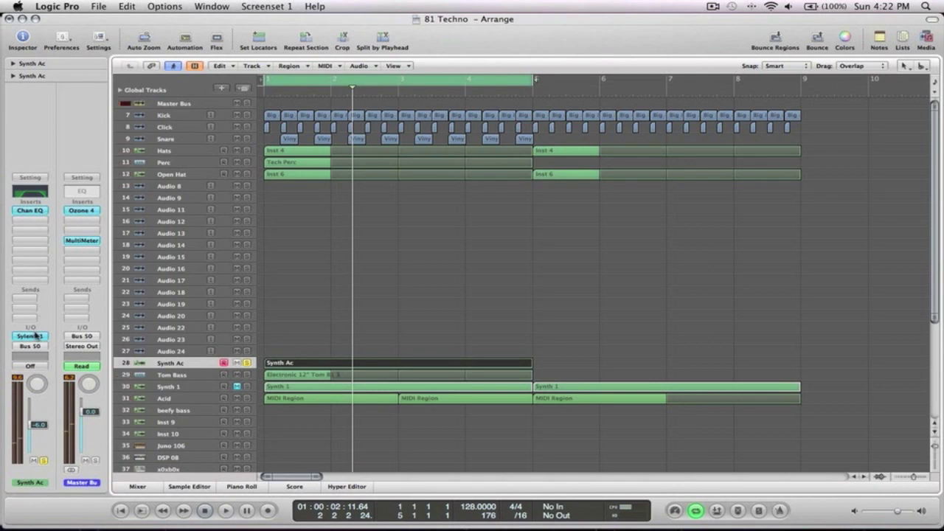
Step: Raise the Synth Ac Sylenth1's amp envelope A attack to 6.95, then hear it soloed and with the full mix
double_click(30, 336)
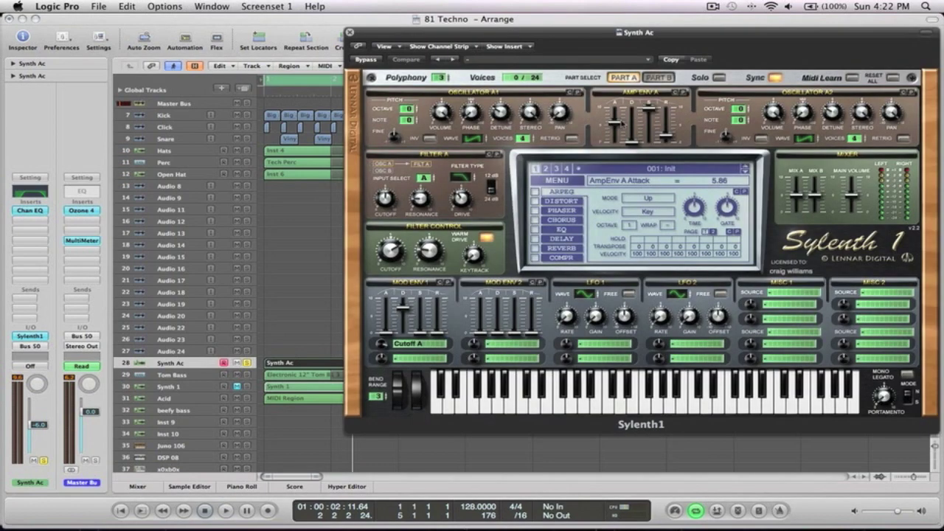
drag(622, 114, 615, 110)
key(space)
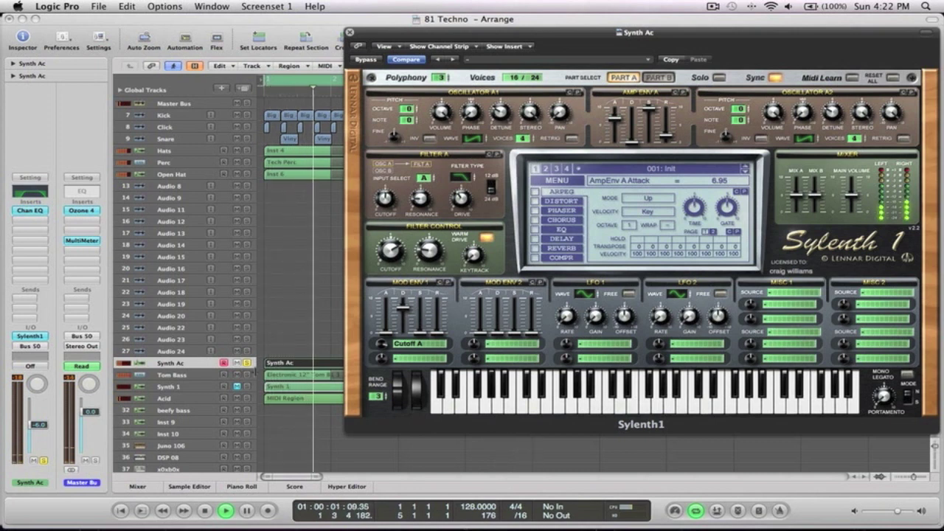
click(247, 363)
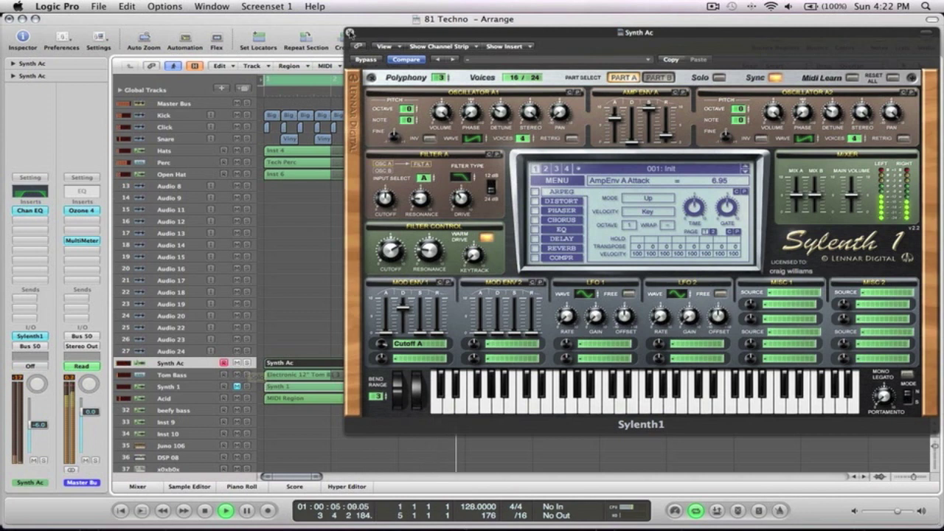
click(350, 33)
Step: Split the Synth Ac region at bars 2, 3 and 4, and delete the pieces in bars 1 and 3
drag(584, 422, 205, 298)
click(497, 287)
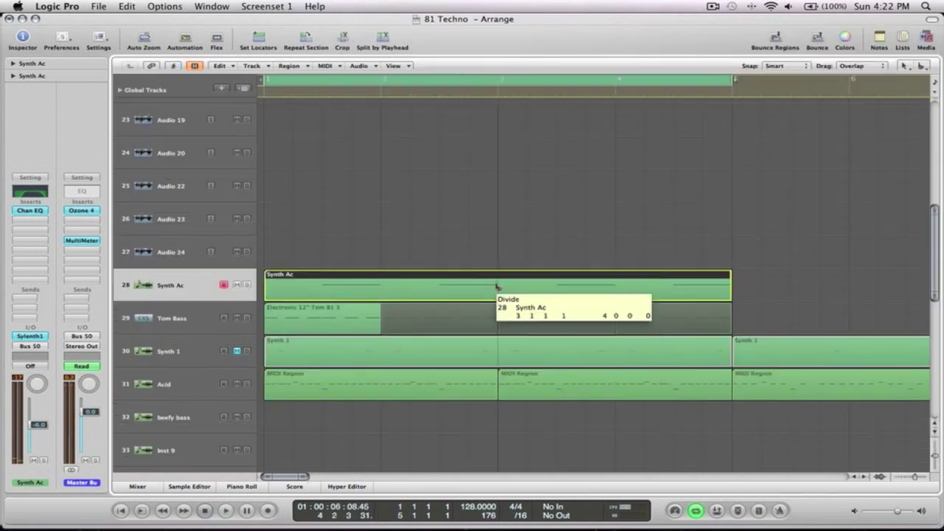
click(381, 285)
click(356, 286)
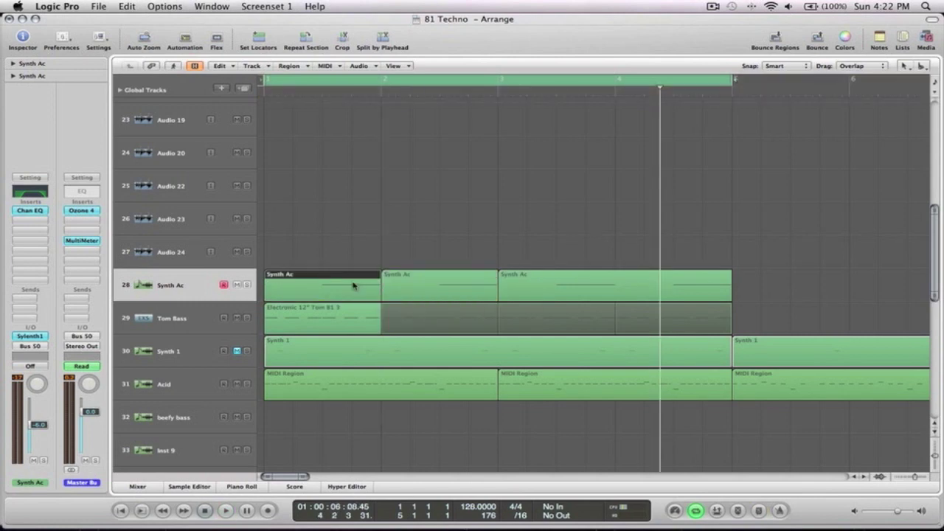
key(Delete)
click(617, 292)
click(574, 289)
key(Delete)
Step: Play the loop from the start and review the Sylenth1 settings of the Synth Ac track
key(Return)
key(space)
key(z)
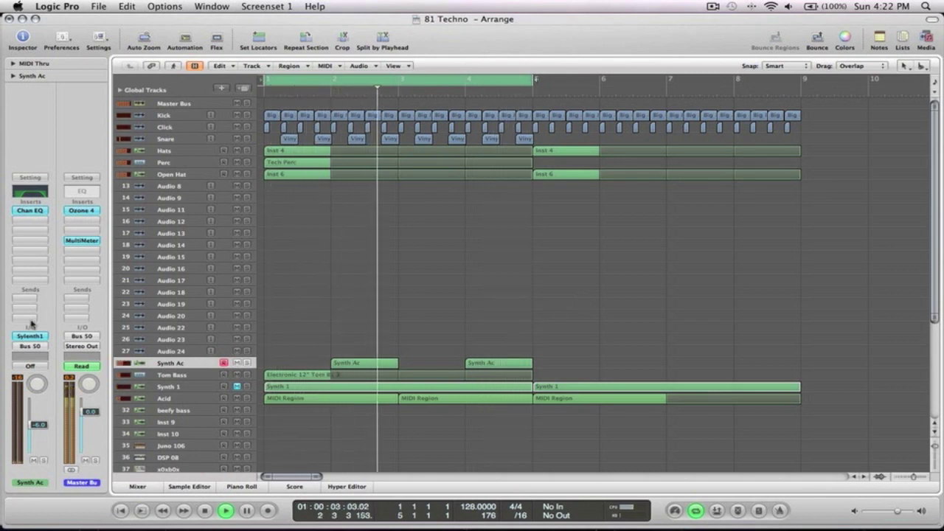
key(v)
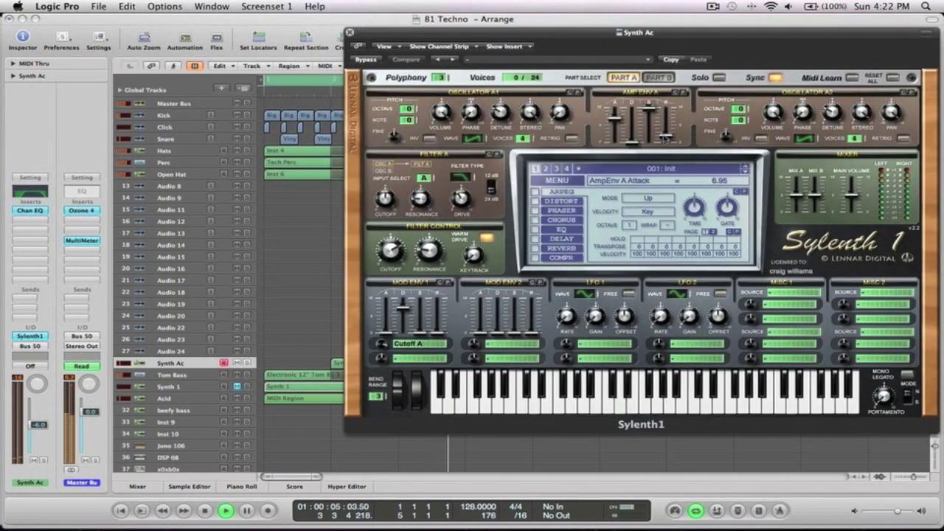
click(350, 32)
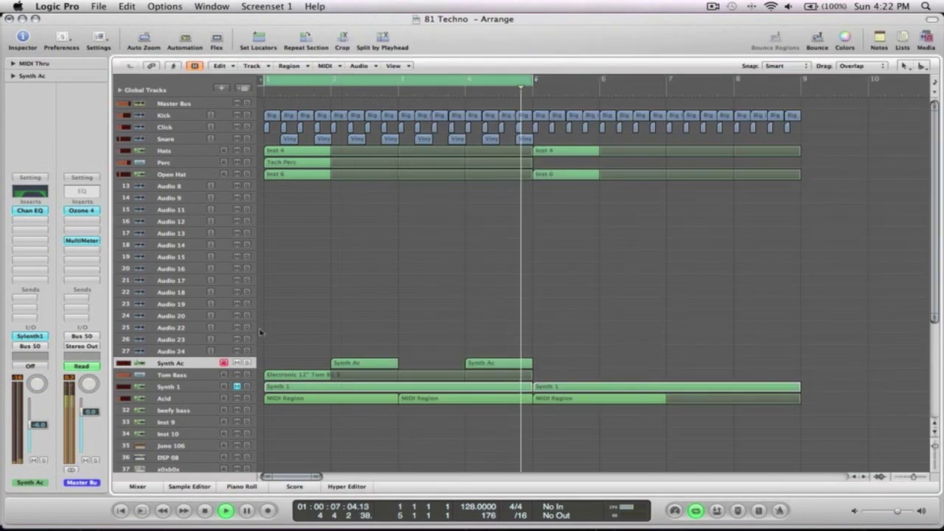
Step: Add a send to Bus 1 (Room Verb) on the soloed Synth Ac track and raise its send level
click(29, 301)
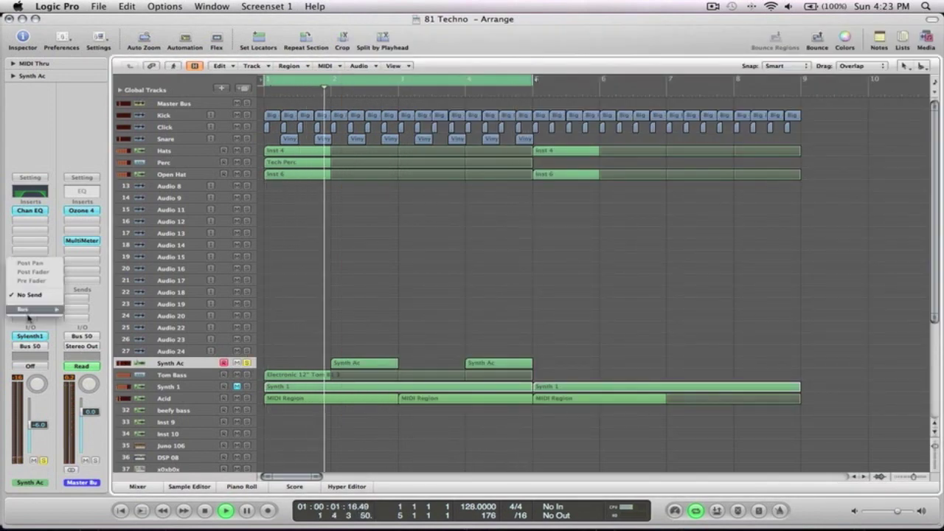
mouse_move(44, 309)
click(126, 227)
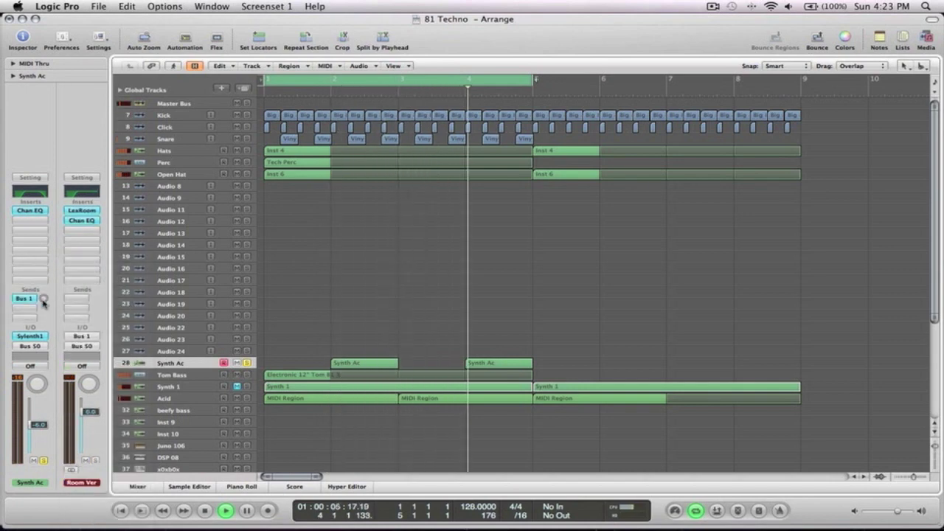
drag(44, 298, 44, 292)
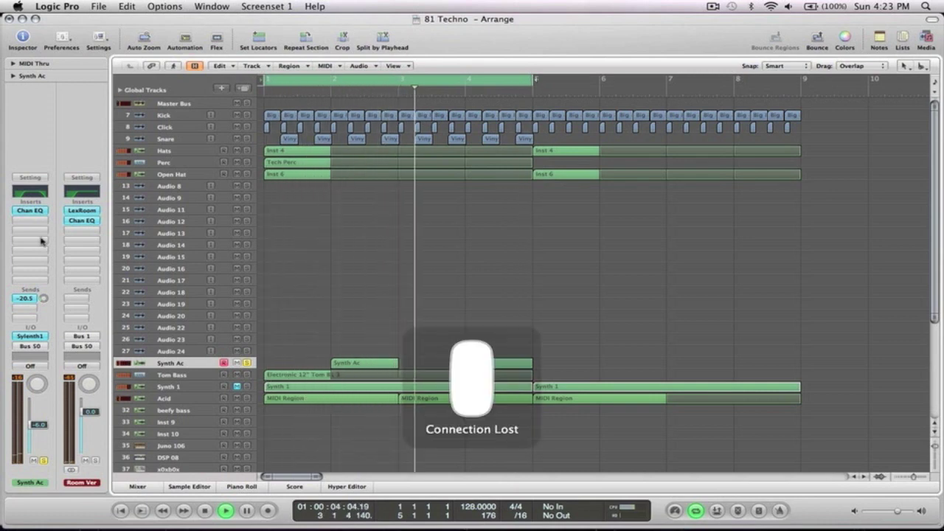
drag(45, 299, 43, 286)
Step: Add a second send on Synth Ac to Bus 6 (1/8 Delay) at a level of about -18.5
click(27, 298)
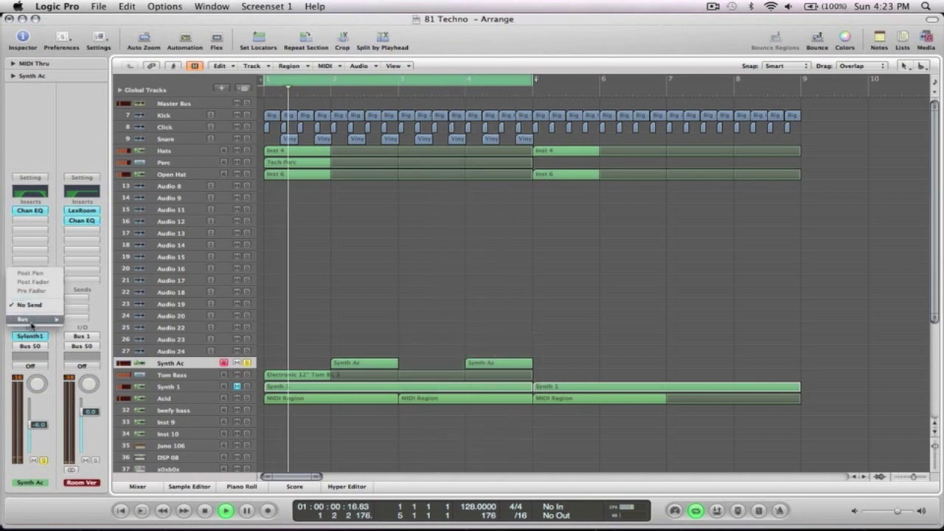
mouse_move(31, 321)
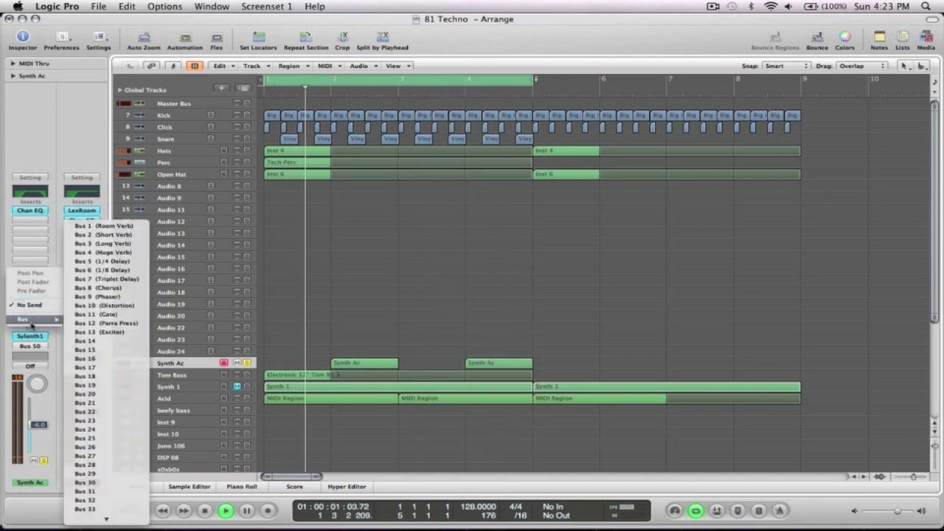
click(111, 270)
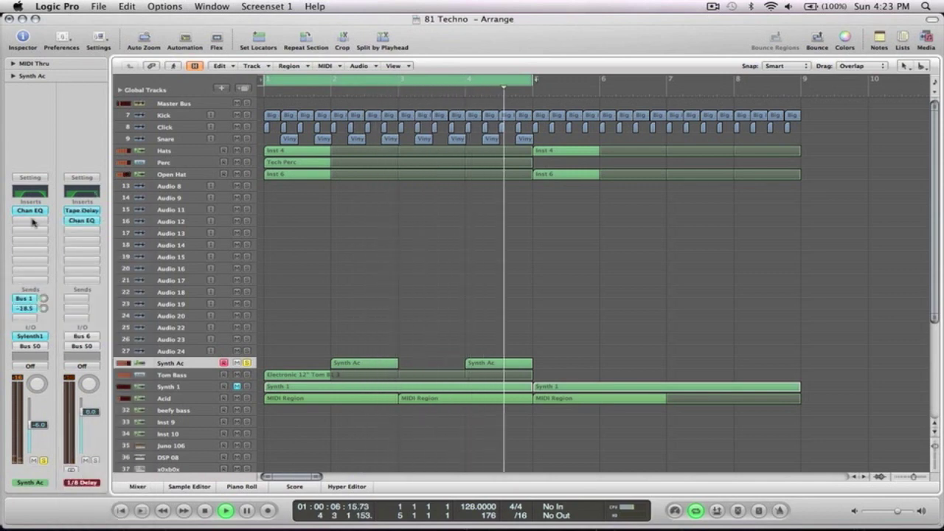
drag(44, 308, 44, 322)
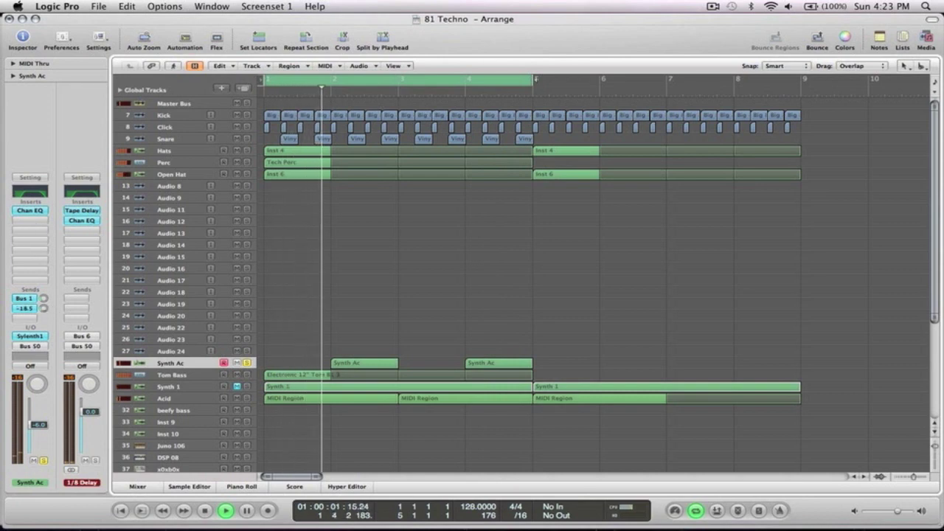
Step: Insert a stereo Compressor on Synth Ac with 0 ms attack, 100 ms release, 2.9:1 ratio and a knee of 1.0
click(30, 220)
mouse_move(42, 251)
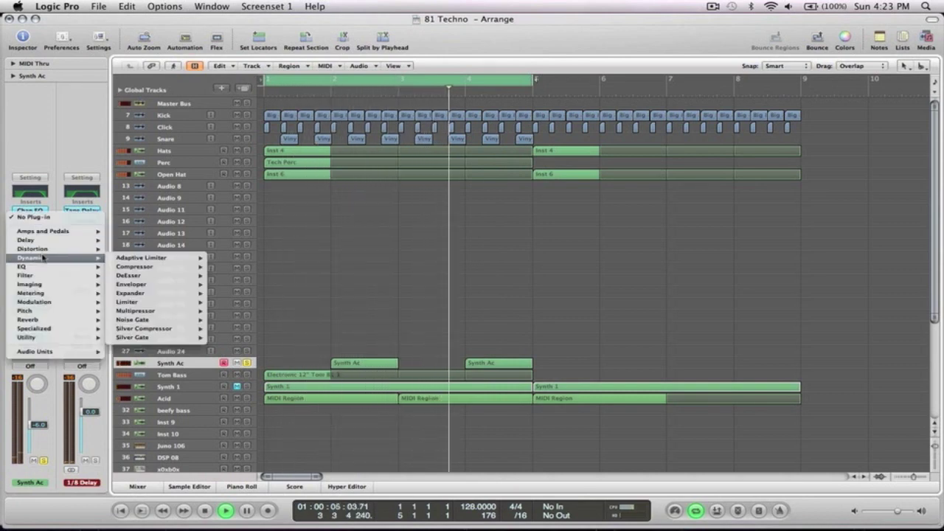
mouse_move(138, 267)
click(229, 267)
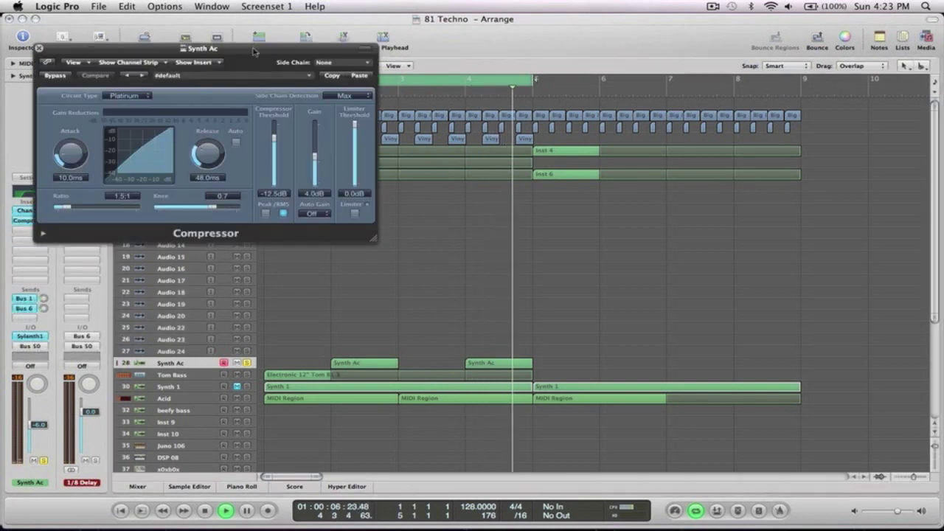
drag(74, 167, 74, 191)
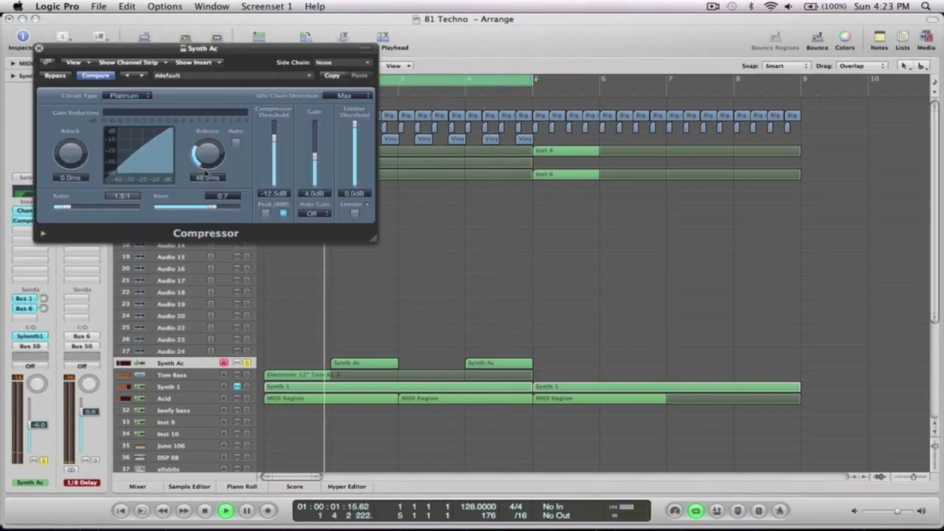
drag(213, 144, 210, 153)
drag(71, 211, 92, 211)
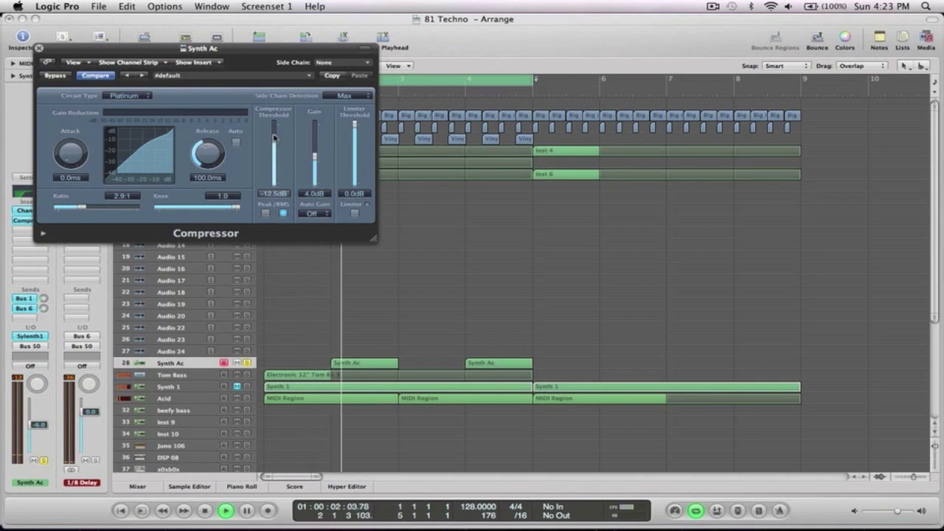
Step: Set the Synth Ac Compressor's threshold to -19.5 dB and gain to 1.0 dB, then close it
drag(316, 161, 316, 166)
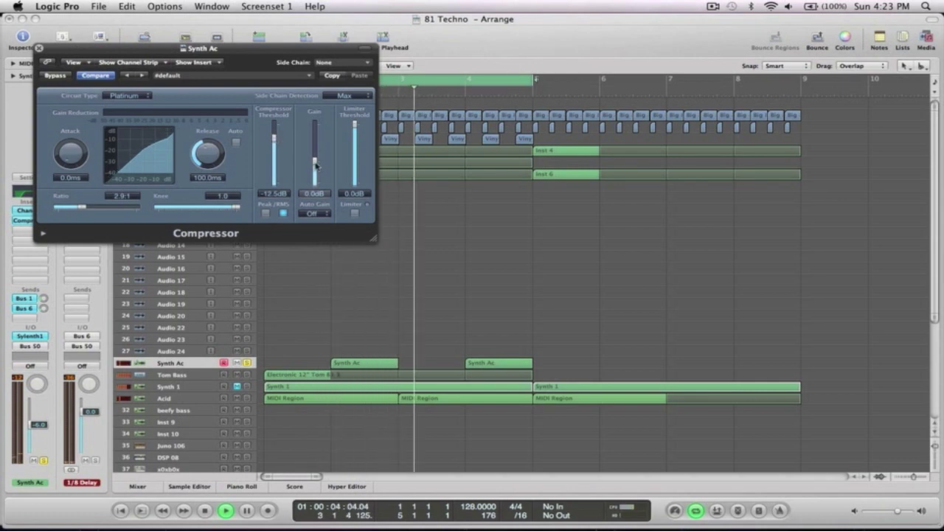
drag(273, 143, 273, 149)
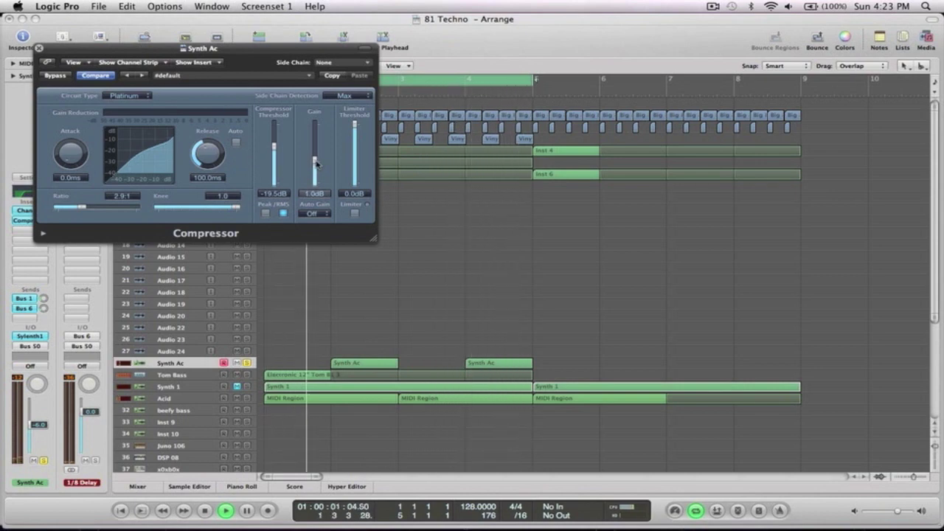
drag(316, 162, 315, 161)
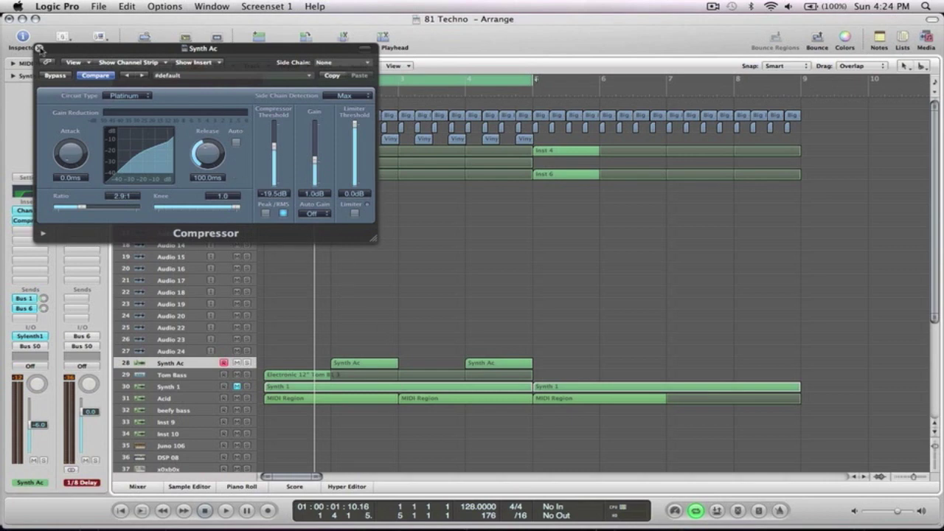
click(40, 49)
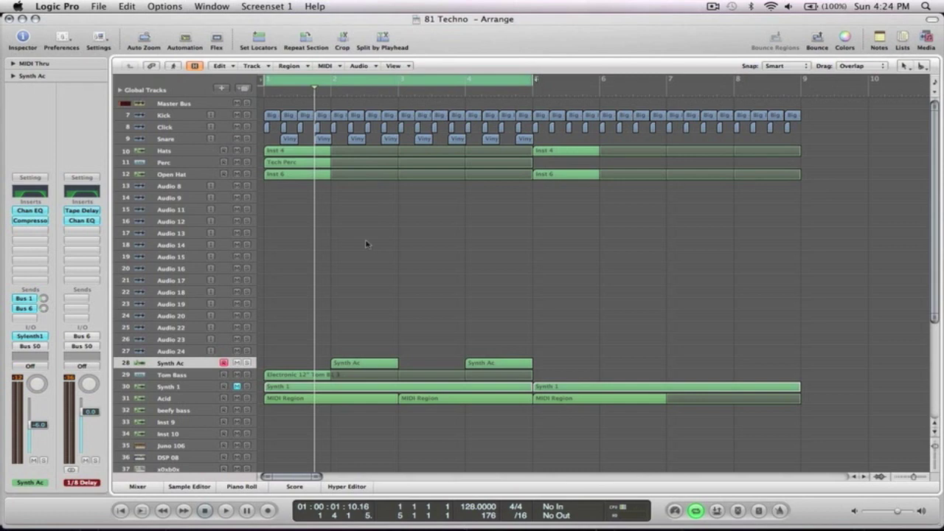
Step: Insert a second stereo Compressor on Synth Ac, load the Gold Sidechain setting and use Audio 1 - Side Chain as its side chain
click(31, 235)
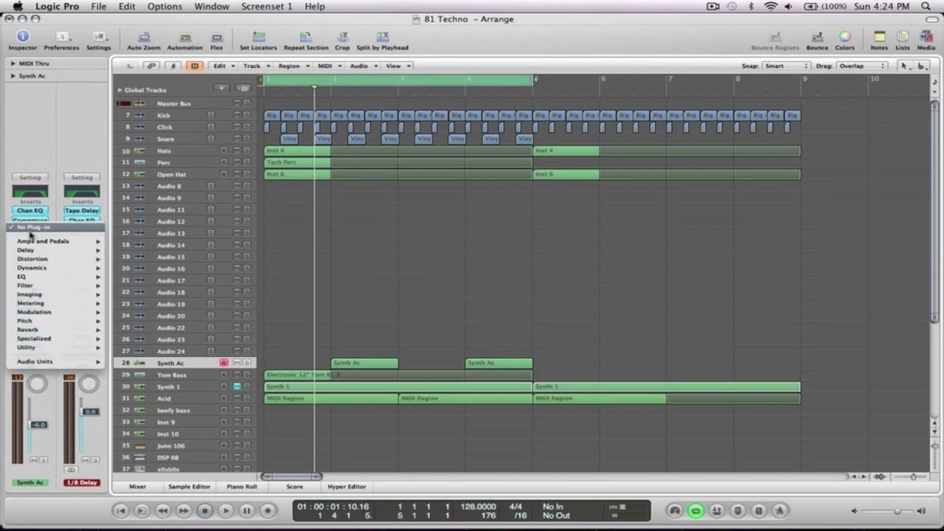
mouse_move(48, 269)
mouse_move(124, 277)
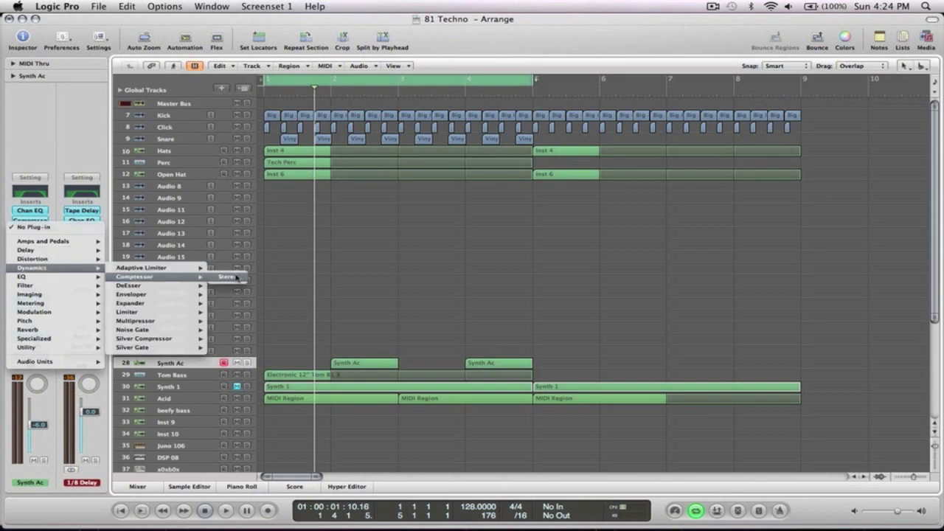
click(235, 278)
click(298, 80)
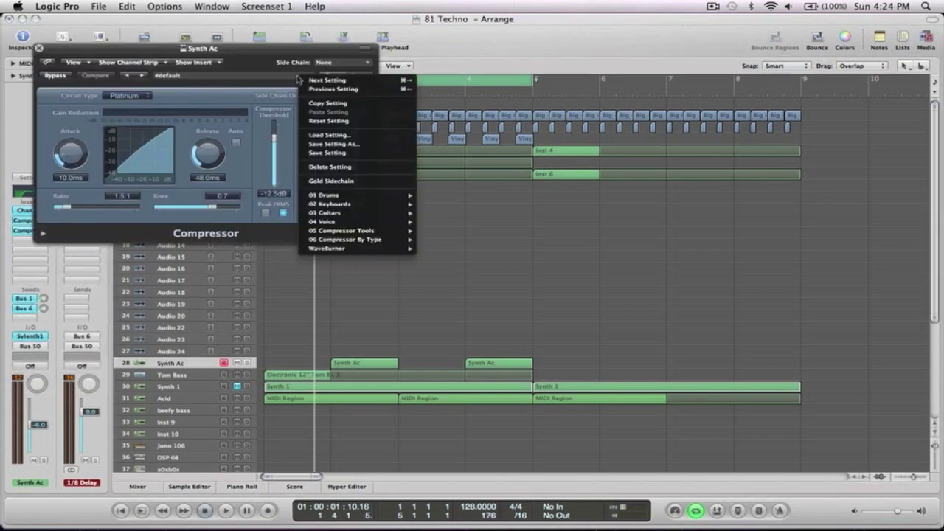
click(346, 179)
click(356, 62)
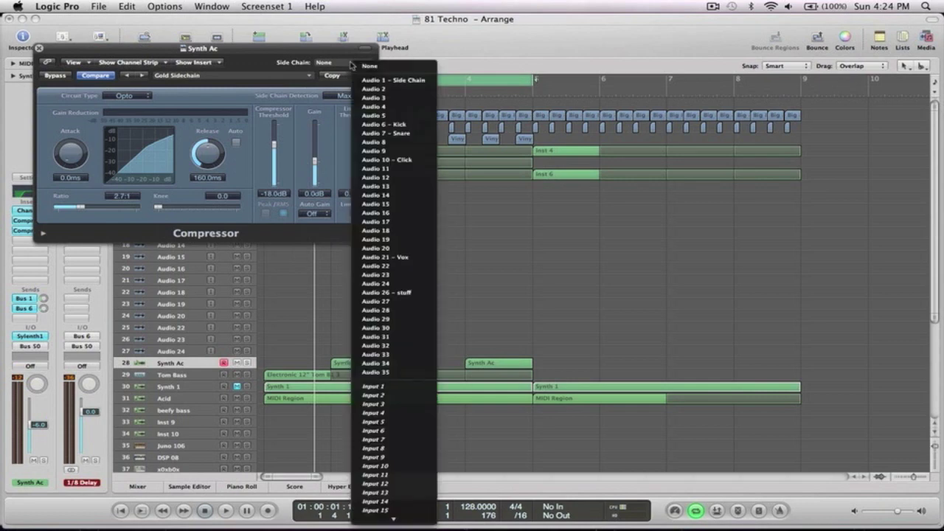
click(374, 81)
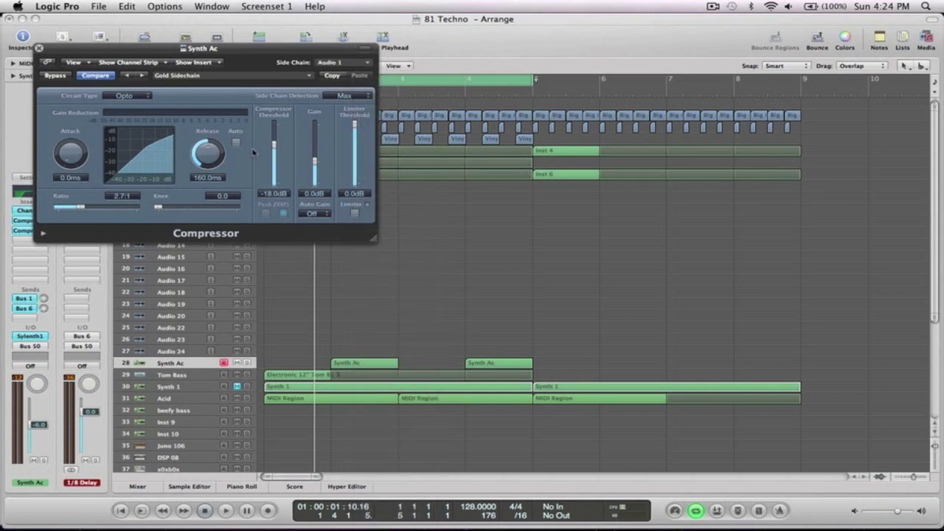
Step: Set the sidechain Compressor's threshold to -6.5 dB while playing the loop, then close it and stop playback
drag(274, 146, 274, 134)
key(space)
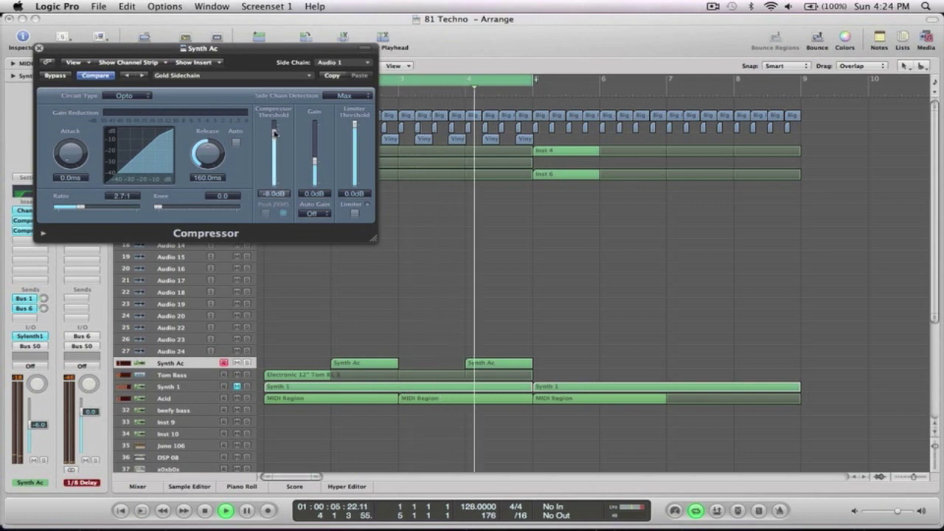
drag(275, 133, 274, 132)
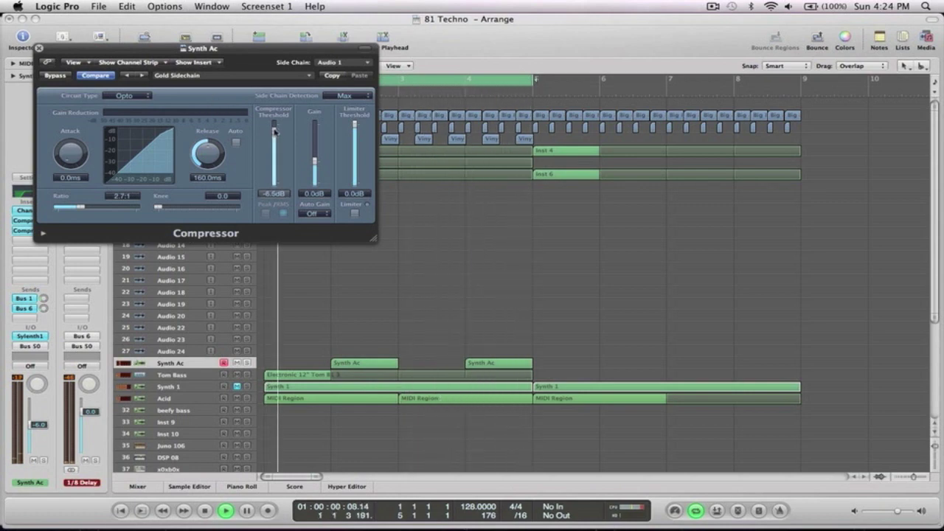
click(39, 48)
key(space)
ctrl+alt+click(618, 239)
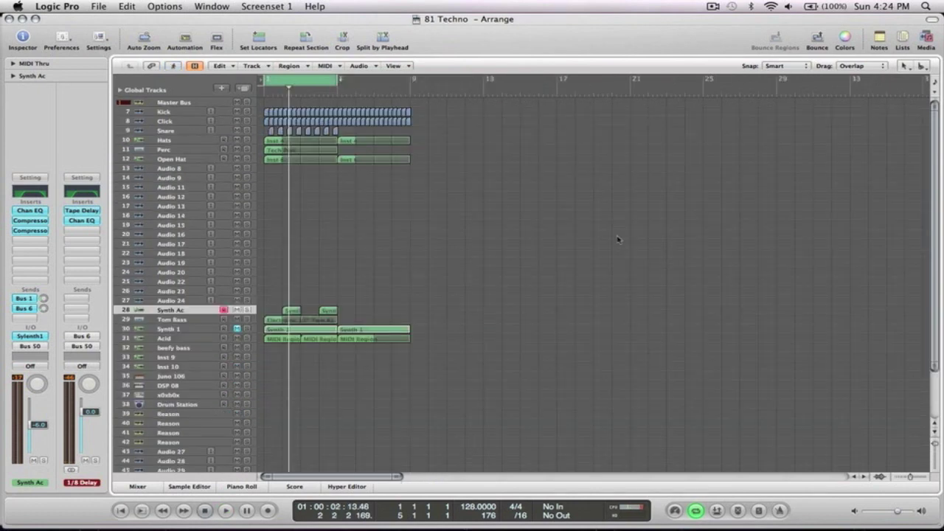
drag(455, 372, 237, 105)
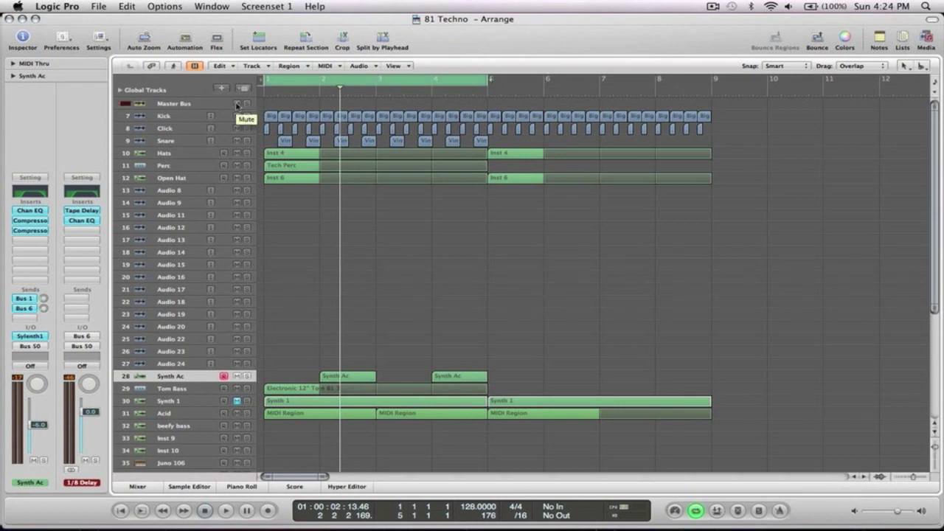